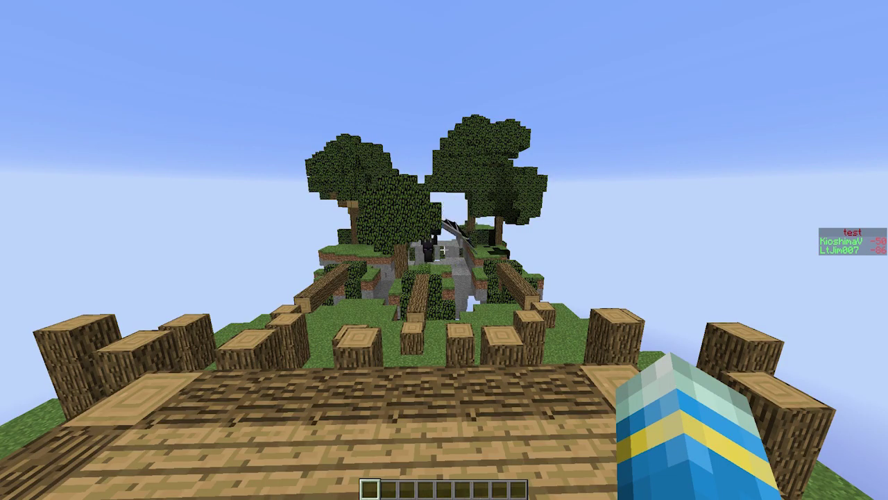
# Run and jump through the parkour map, over the wooden structure and across the tree islands.
pyautogui.press('w')
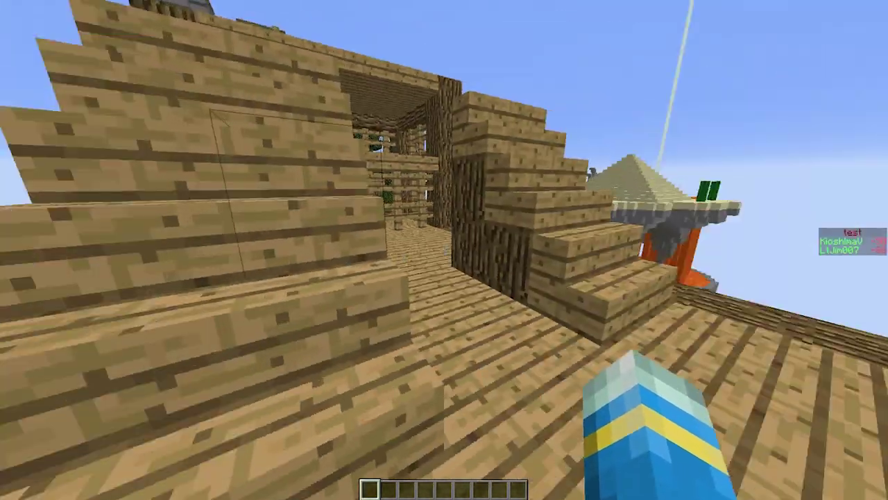
pyautogui.press('w')
pyautogui.press('space')
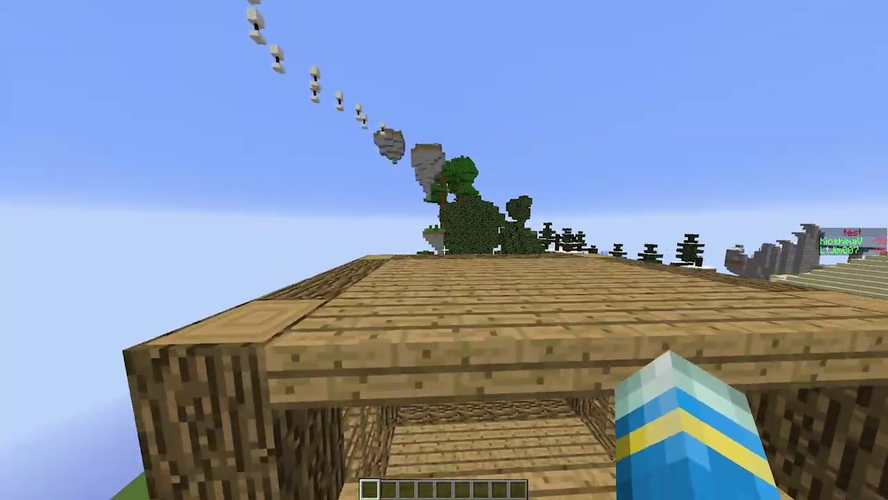
pyautogui.press('w')
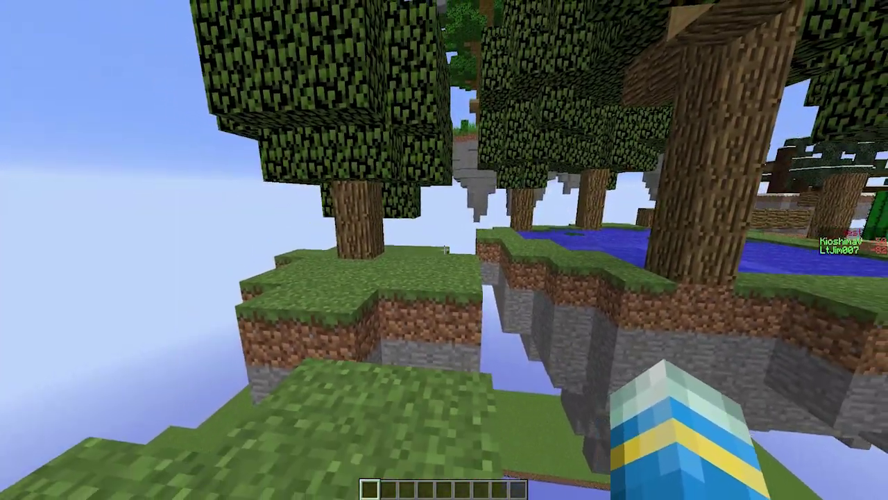
pyautogui.press('w')
pyautogui.press('space')
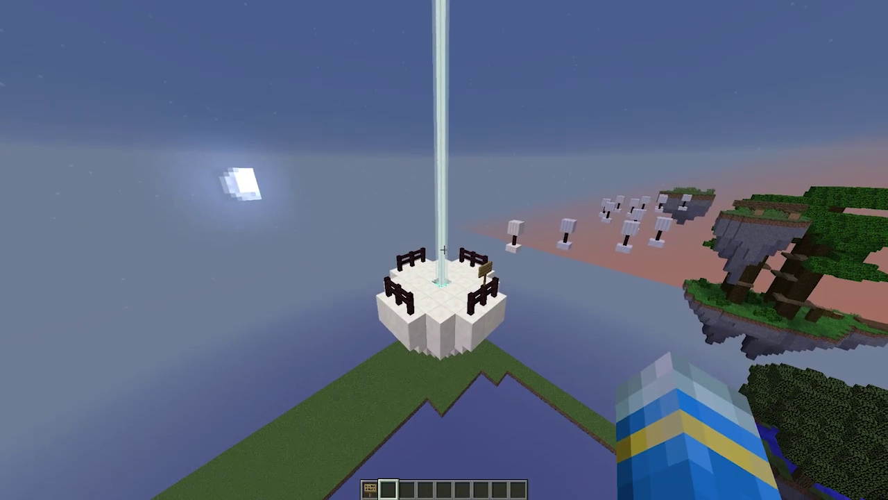
# Fly to the white beacon platform, land on it and stand facing the test arena sign.
pyautogui.press('w')
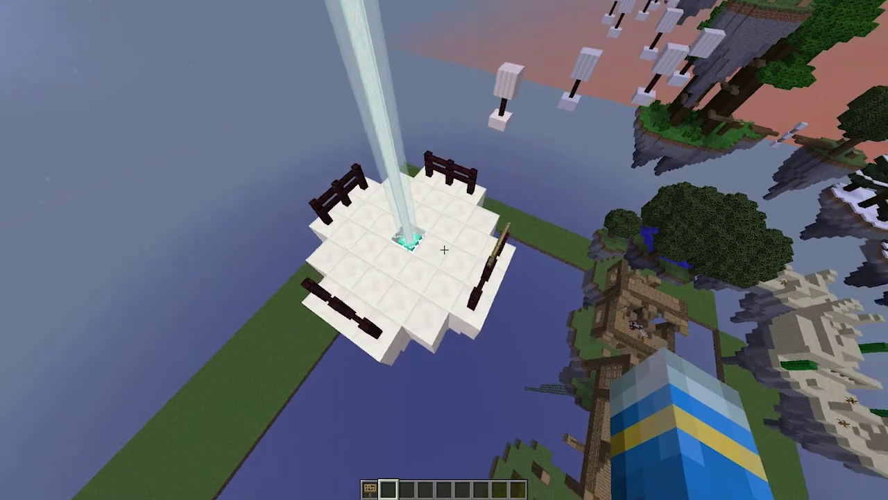
pyautogui.press('shift')
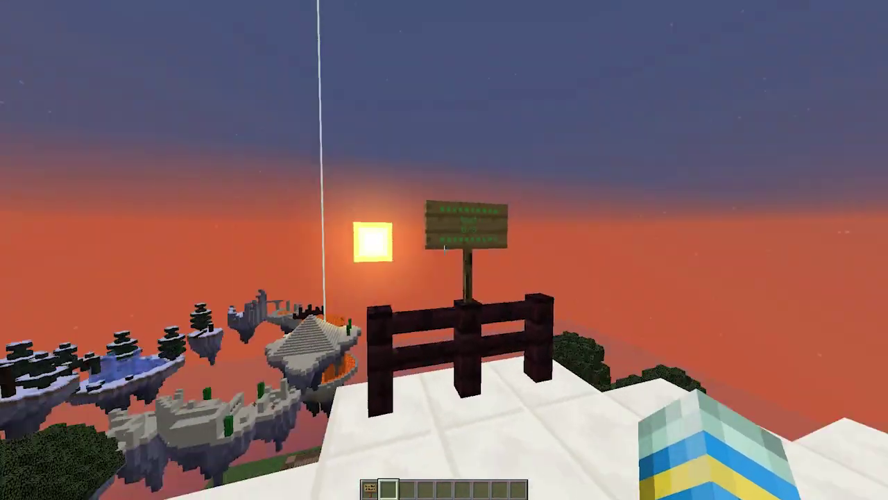
pyautogui.press('a')
pyautogui.press('w')
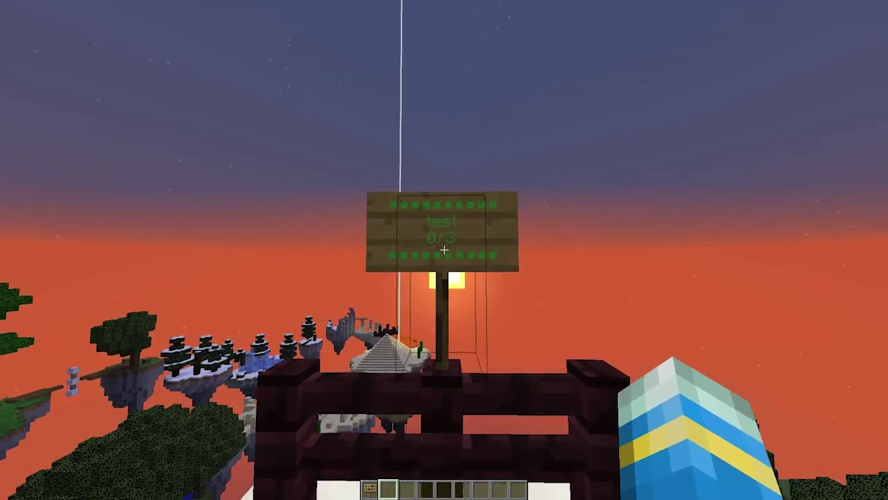
pyautogui.press('s')
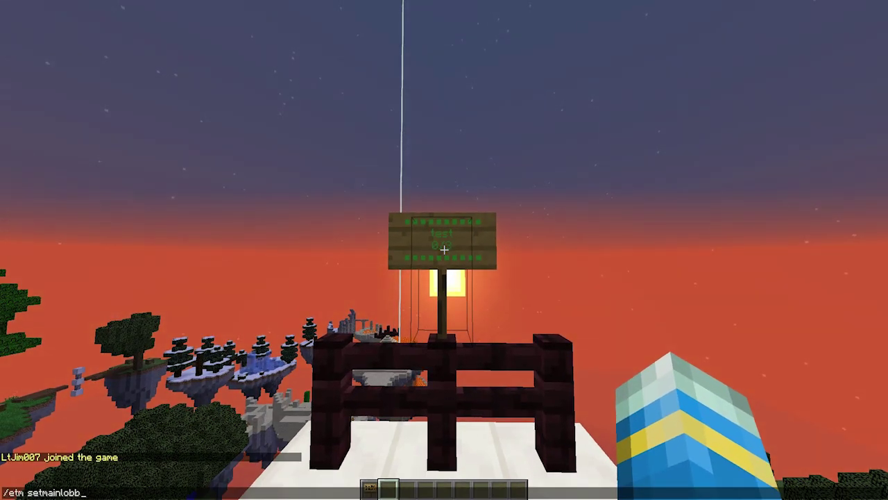
# Set the main lobby and arena a1's waiting lobby at this spot with /etm setmainlobby and /etm setlobby a1.
pyautogui.write('y')
pyautogui.press('Return')
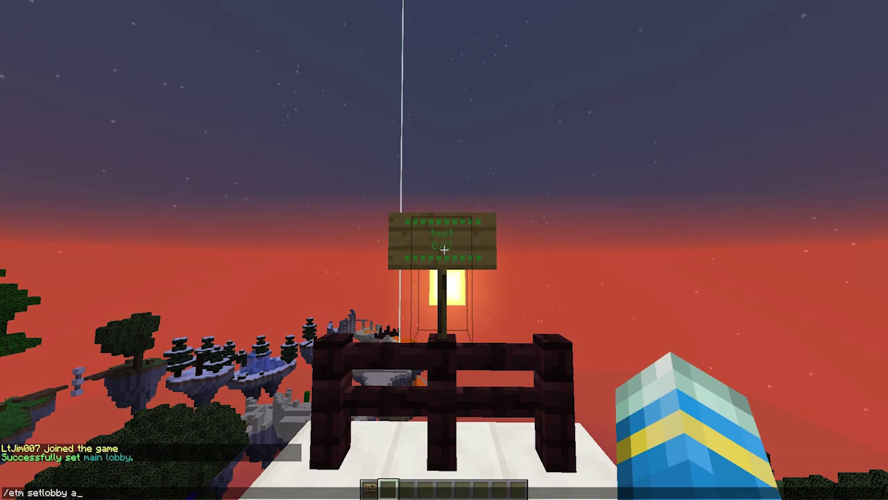
pyautogui.press('Return')
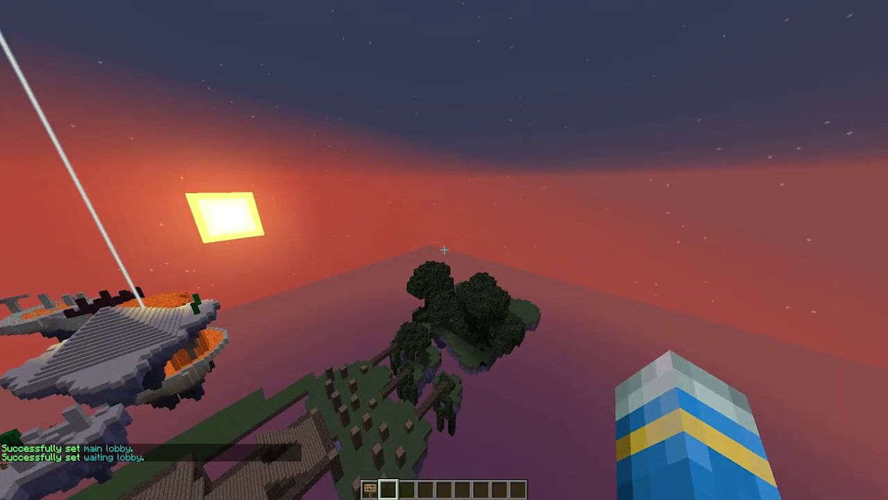
# Fly down to the grass island at the tree end of the map and set the world time to 0.
pyautogui.press('w')
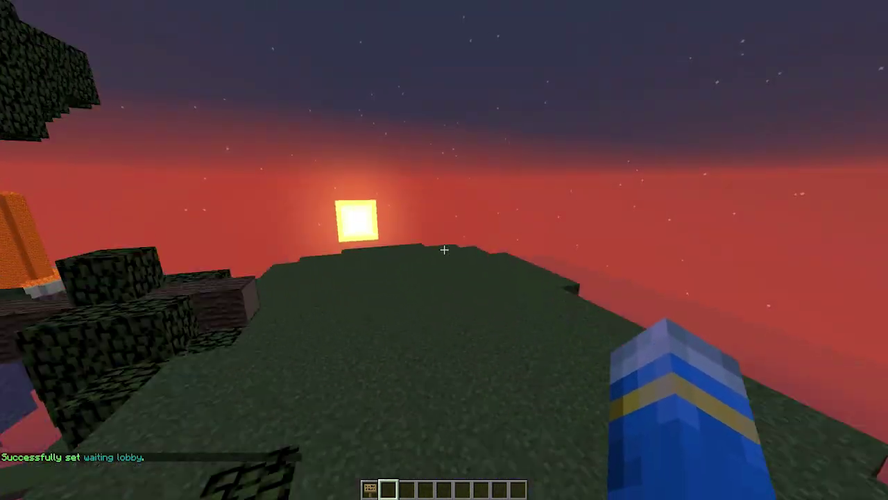
pyautogui.press('/')
pyautogui.write('time set 0')
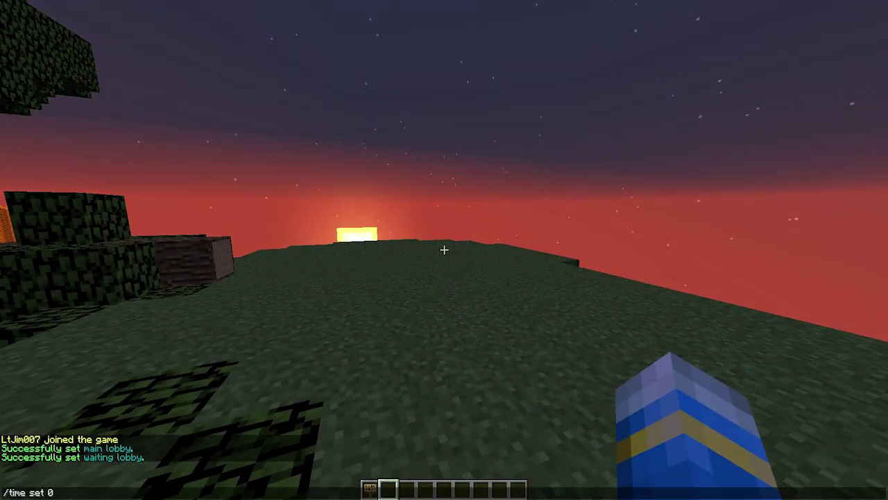
pyautogui.press('Return')
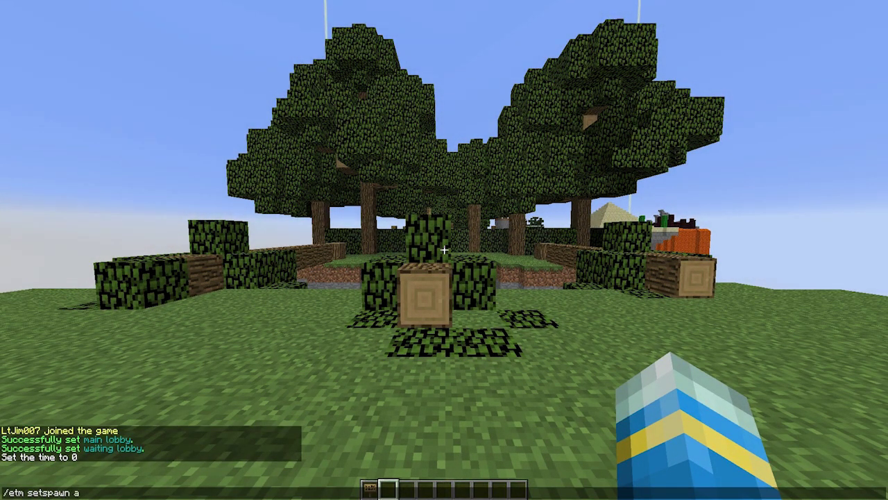
# Set three spawn points for arena a1 at different spots on the grass facing the logs, using /etm setspawn a1.
pyautogui.write('1')
pyautogui.press('Return')
pyautogui.press('/')
pyautogui.press('Up')
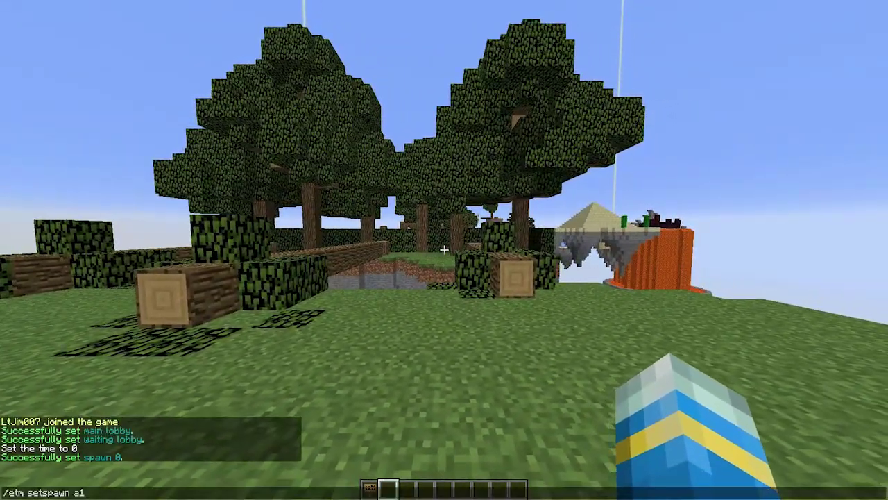
pyautogui.press('Return')
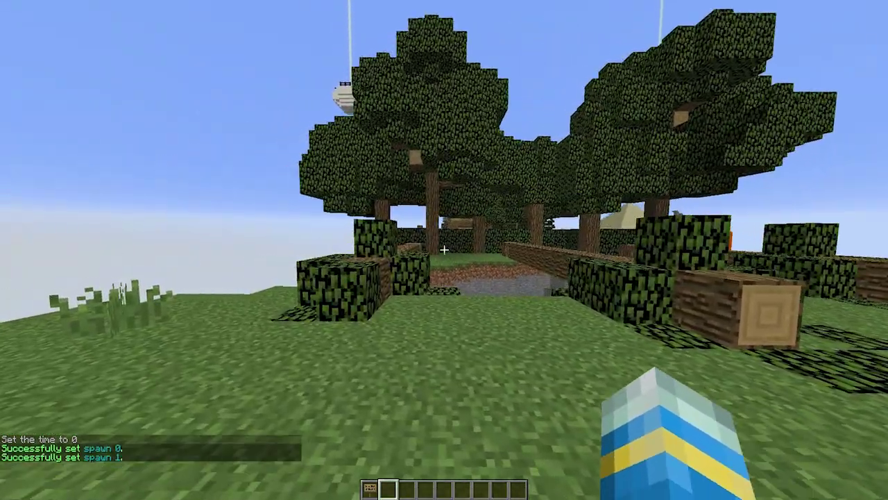
pyautogui.press('/')
pyautogui.press('Up')
pyautogui.press('Return')
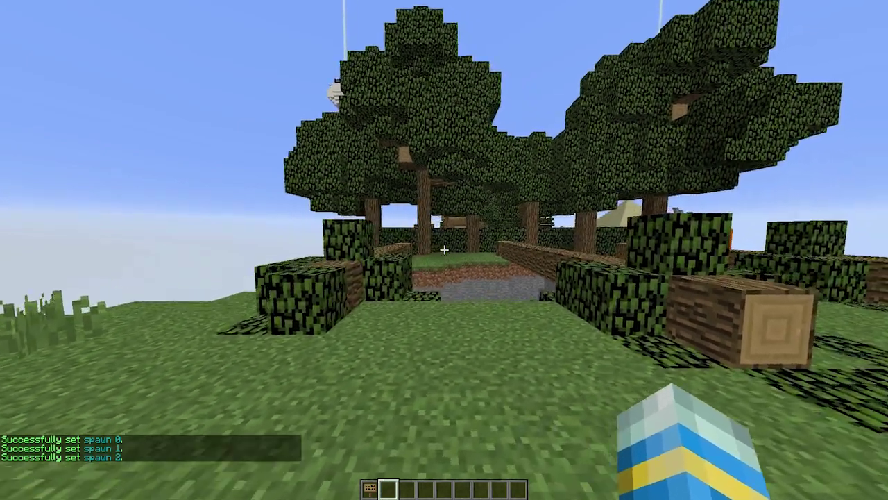
# Set arena a1's minimum players to 2 and its maximum players to 3 with the /etm commands.
pyautogui.press('w')
pyautogui.press('s')
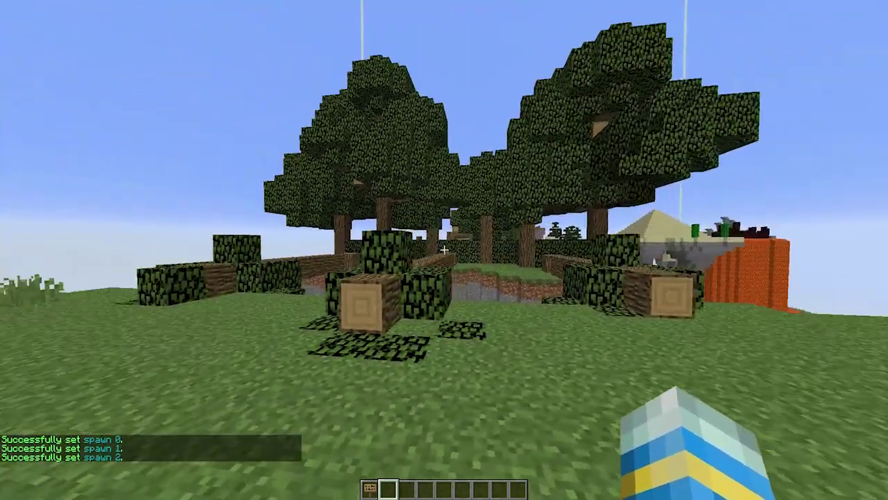
pyautogui.press('/')
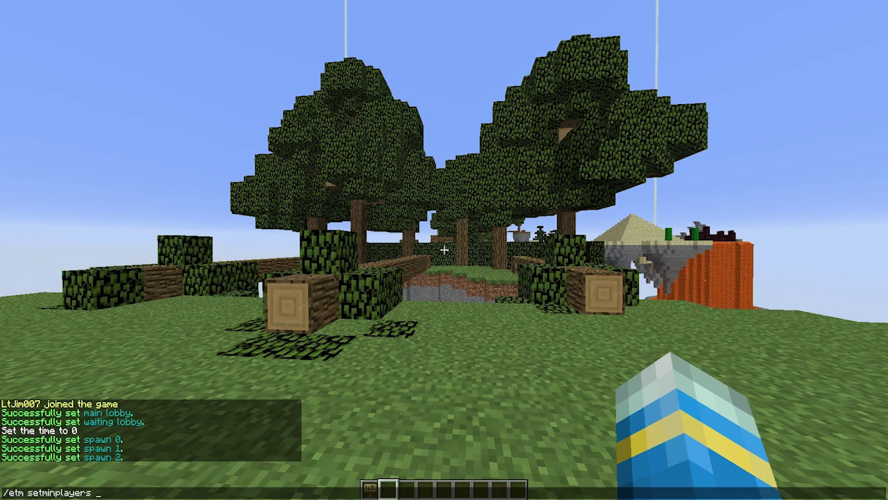
pyautogui.write('2')
pyautogui.press('Return')
pyautogui.press('/')
pyautogui.press('Up')
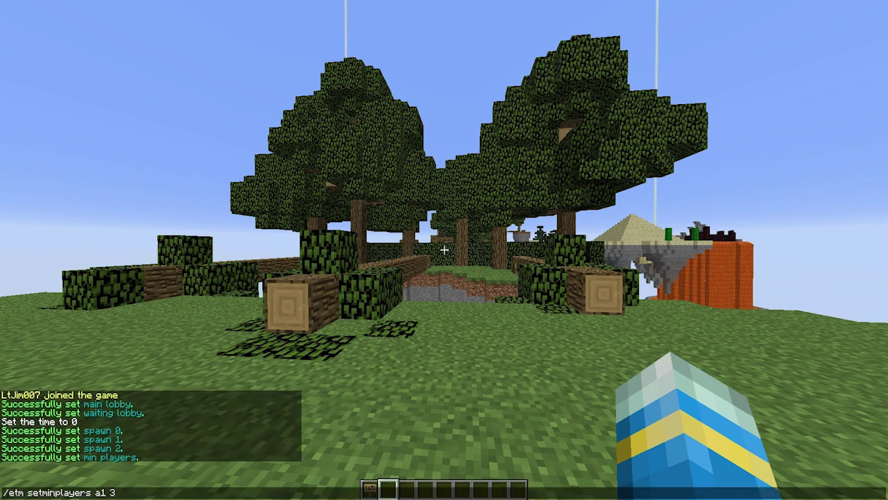
pyautogui.press('Return')
# List the plugin's help with /etm and read through the available arena setup commands.
pyautogui.press('t')
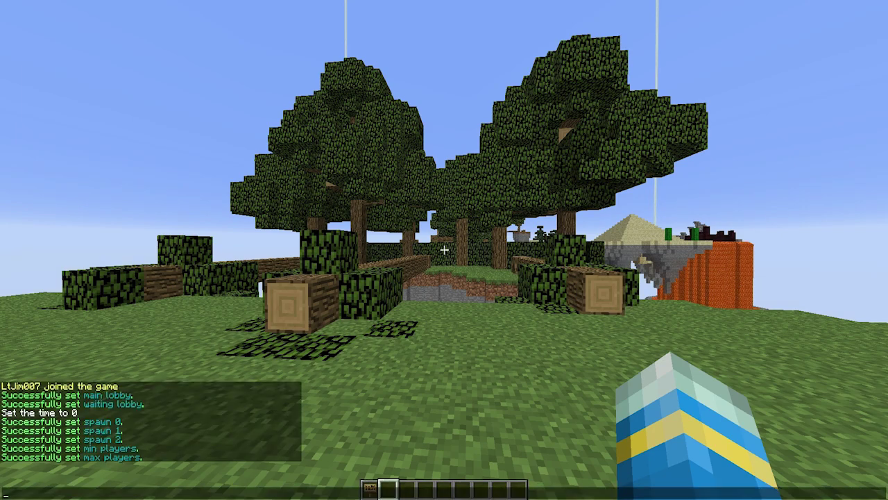
pyautogui.write('/etm')
pyautogui.press('Return')
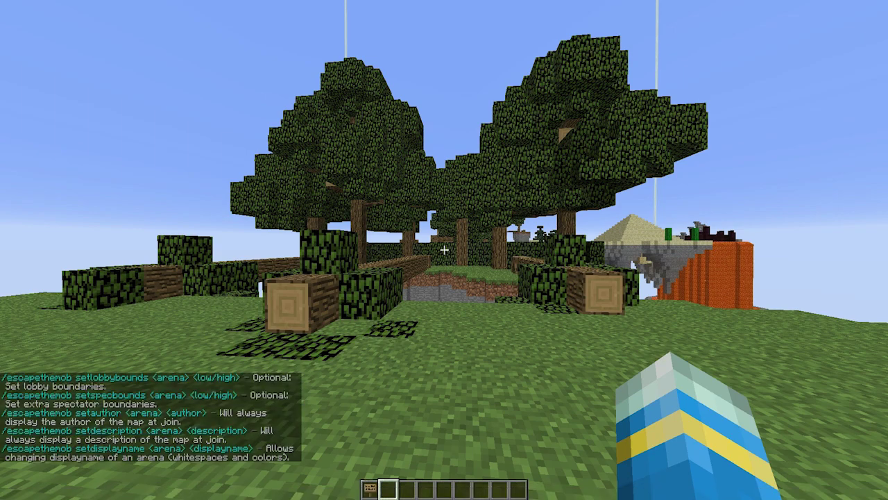
pyautogui.scroll(3, 146, 375)
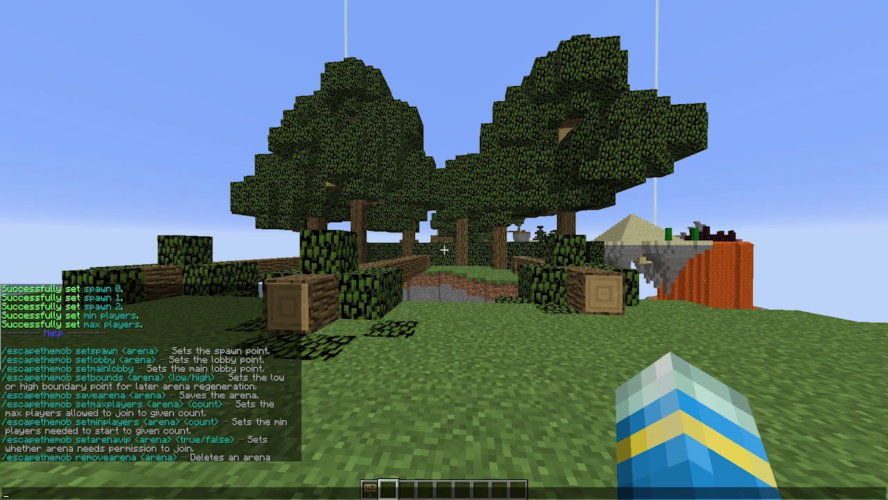
pyautogui.press('Escape')
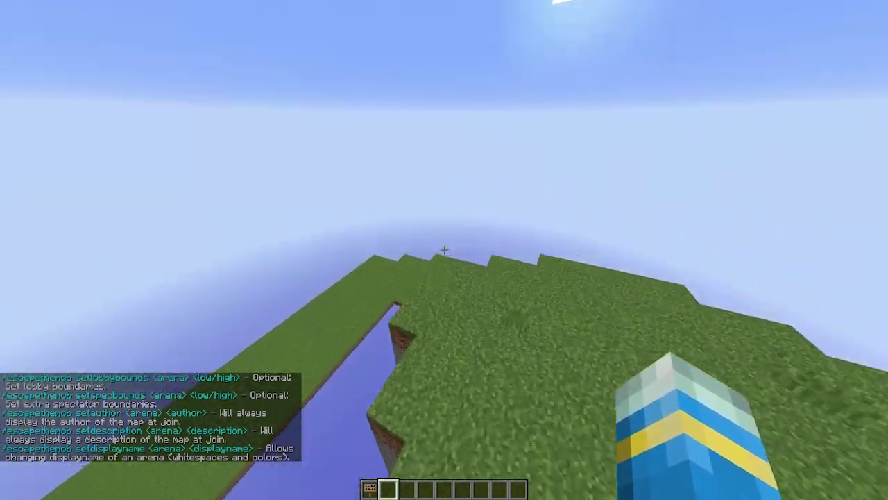
# Fly to a point below the white lobby platform and run /etm setlobbybounds a1 low.
pyautogui.press('w')
pyautogui.press('space')
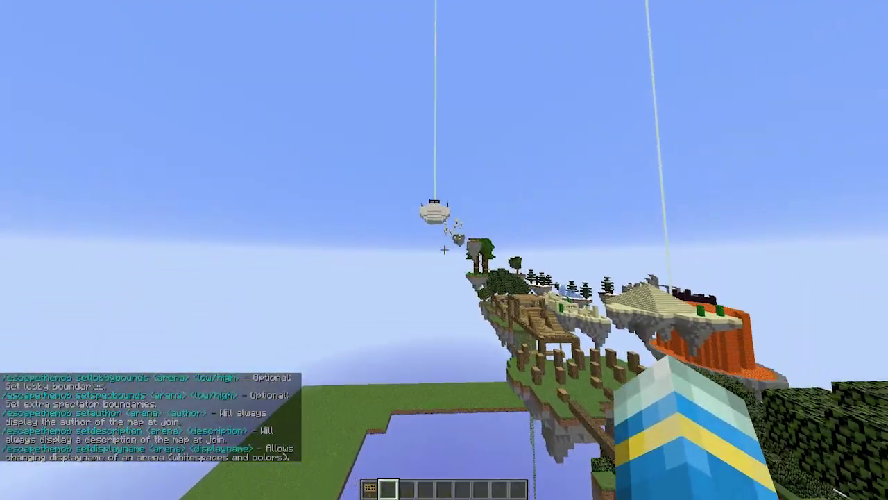
pyautogui.press('w')
pyautogui.press('space')
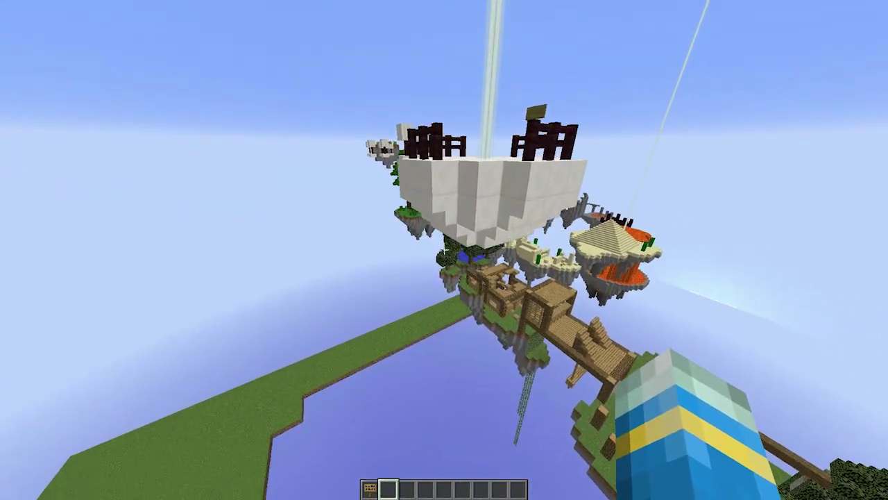
pyautogui.write('t')
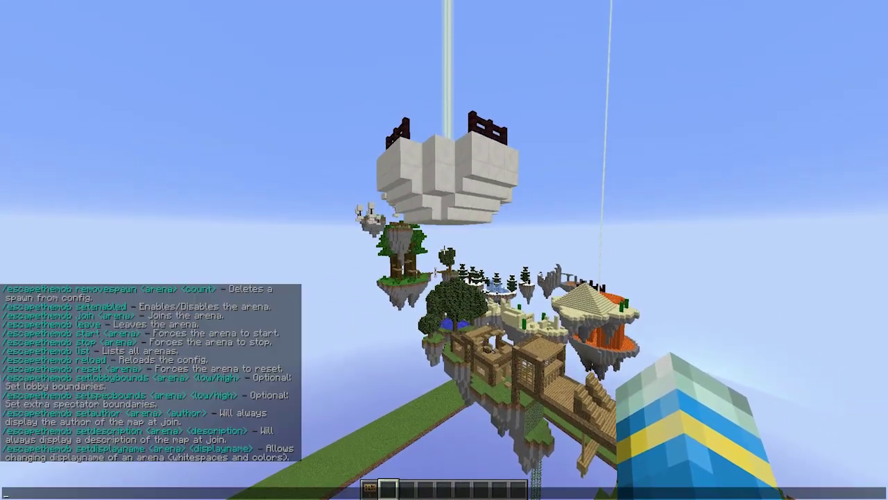
pyautogui.write('/etm setlobbybounds')
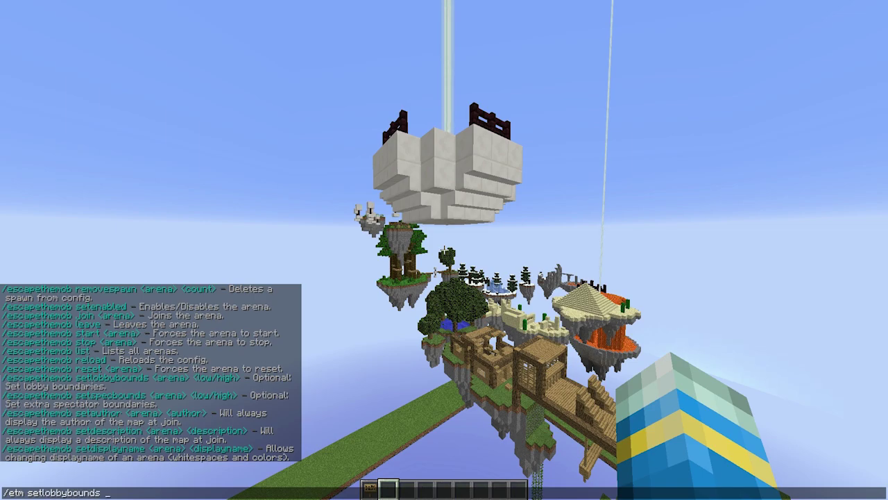
pyautogui.write(' a1 low')
pyautogui.press('Return')
# Fly above the lobby platform to its opposite corner and run /etm setlobbybounds a1 high.
pyautogui.press('w')
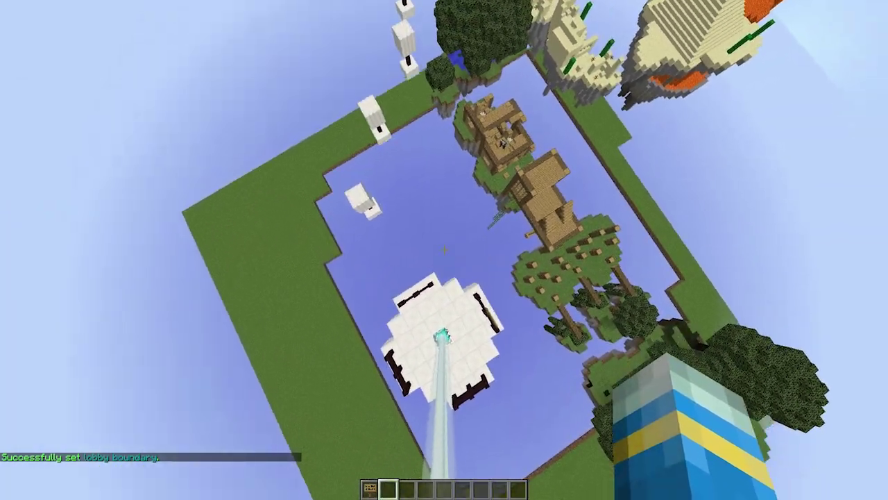
pyautogui.press('t')
pyautogui.press('Up')
pyautogui.press('BackSpace')
pyautogui.press('BackSpace')
pyautogui.press('BackSpace')
pyautogui.write('high')
pyautogui.press('Return')
pyautogui.press('t')
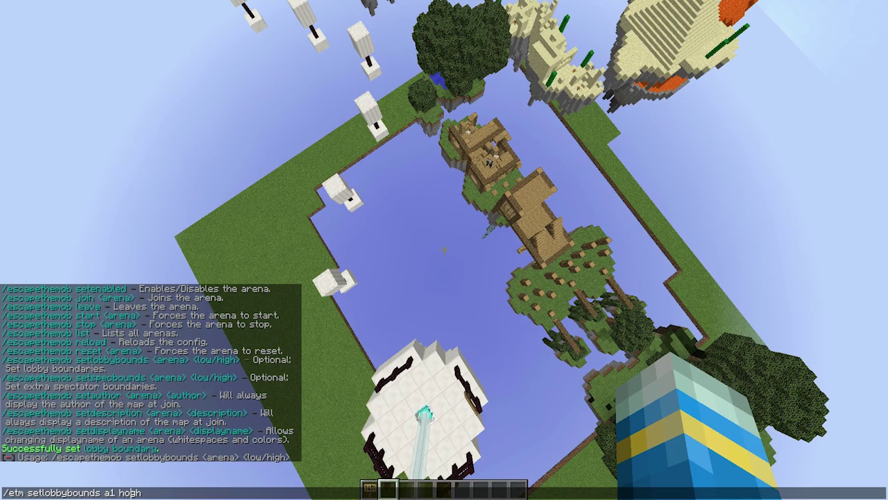
pyautogui.press('Return')
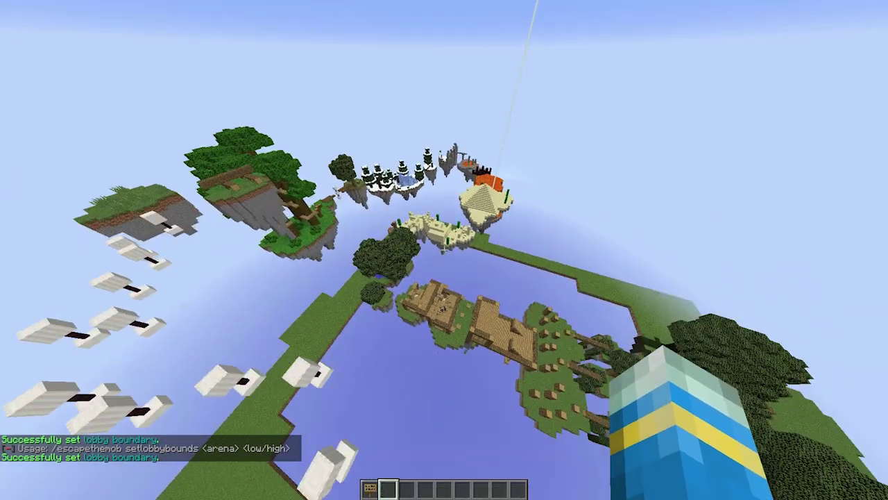
# Fly from the lobby to a point above the sandstone ruins and run /etm setbounds a1 high.
pyautogui.press('w')
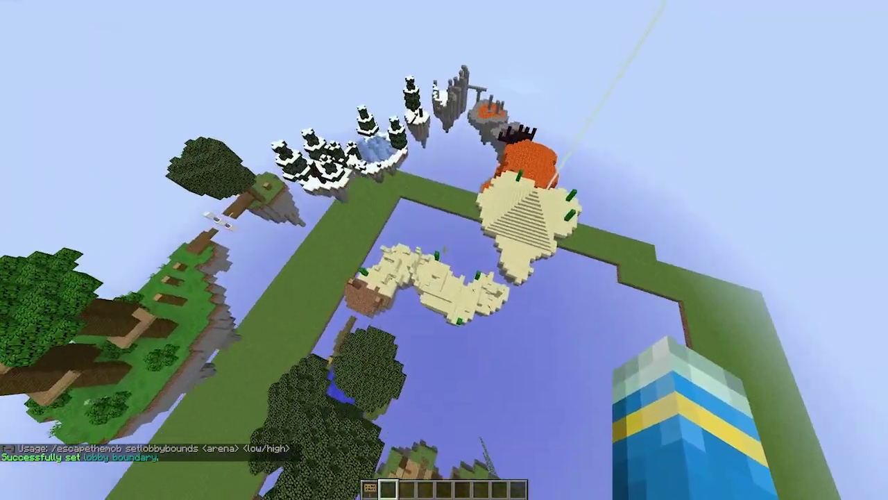
pyautogui.press('shift')
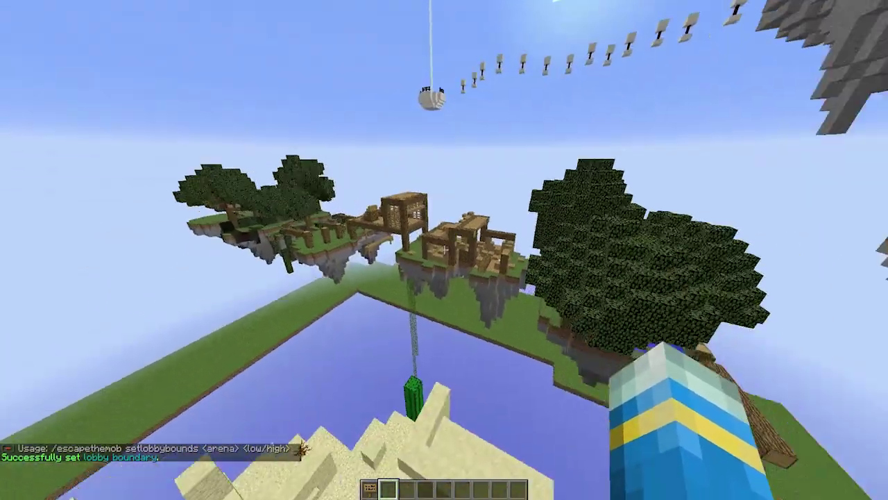
pyautogui.press('t')
pyautogui.press('Up')
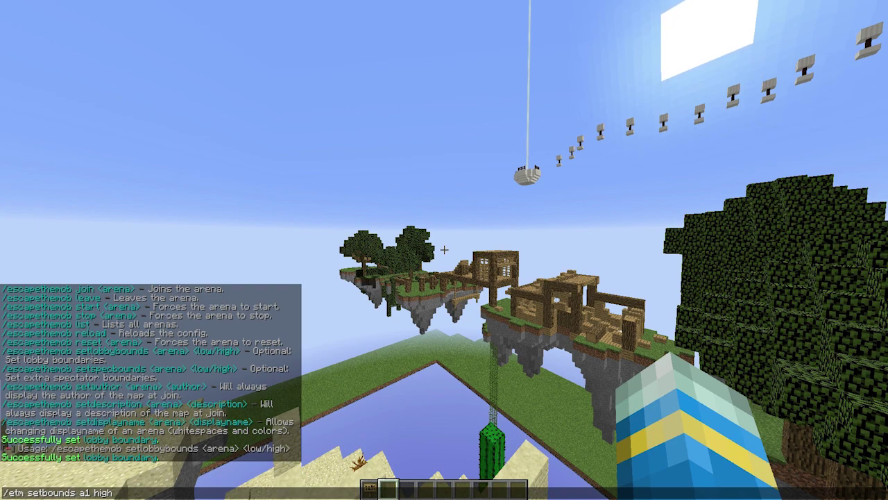
pyautogui.scroll(15, 150, 372)
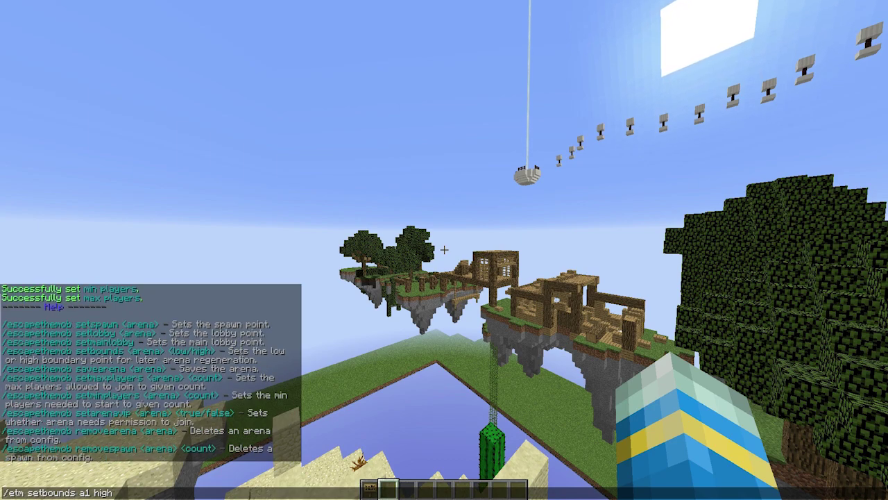
pyautogui.press('Return')
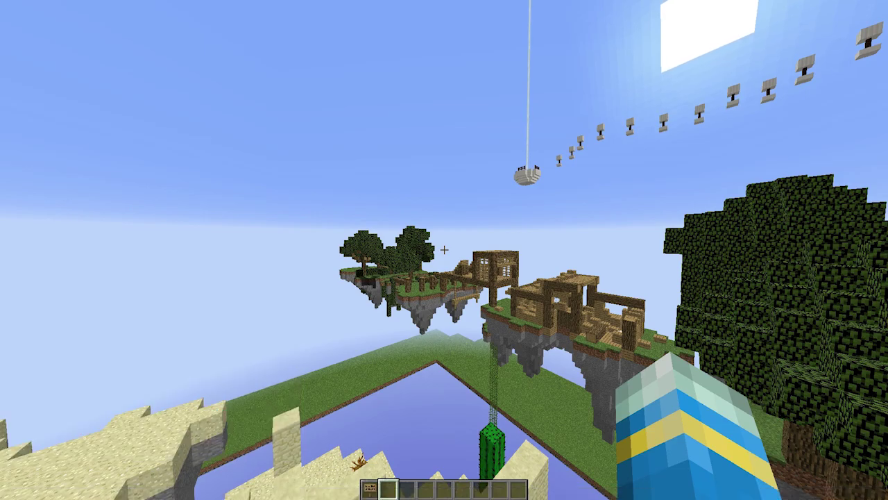
# Fly past the forest islands to a point far below them and run /etm setbounds a1 low.
pyautogui.press('w')
pyautogui.press('w')
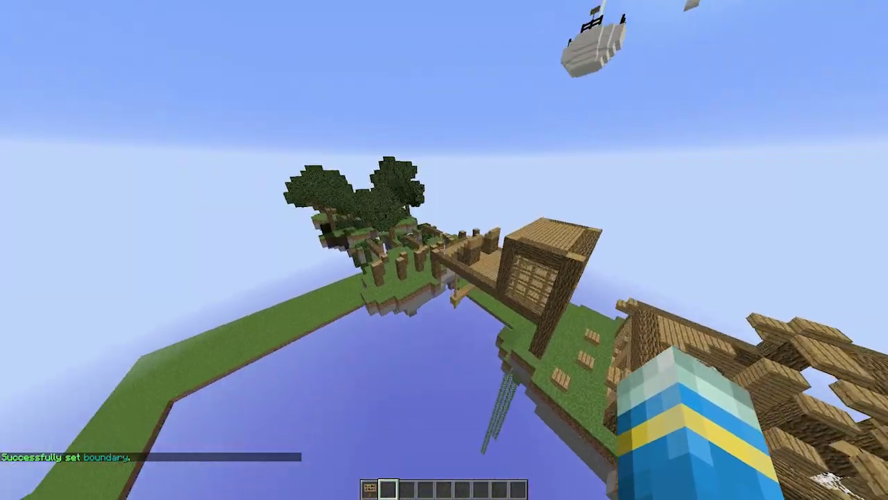
pyautogui.press('w')
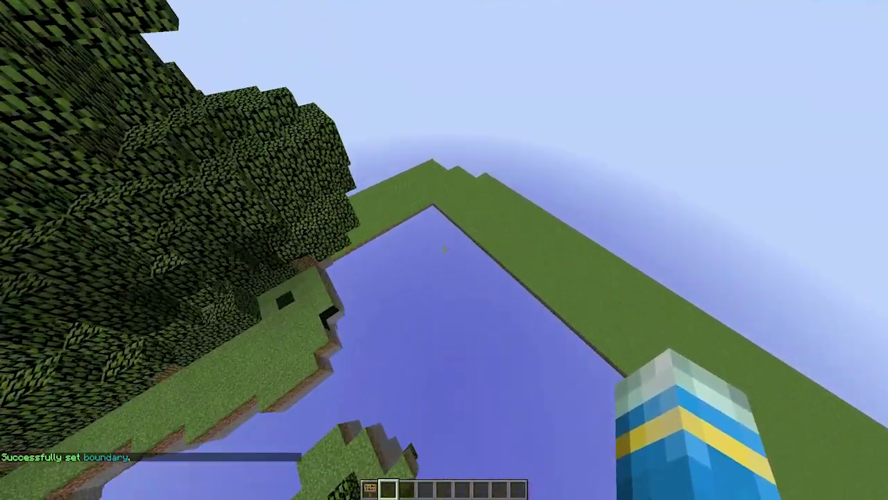
pyautogui.press('shift')
pyautogui.press('shift')
pyautogui.press('s')
pyautogui.press('d')
pyautogui.press('s')
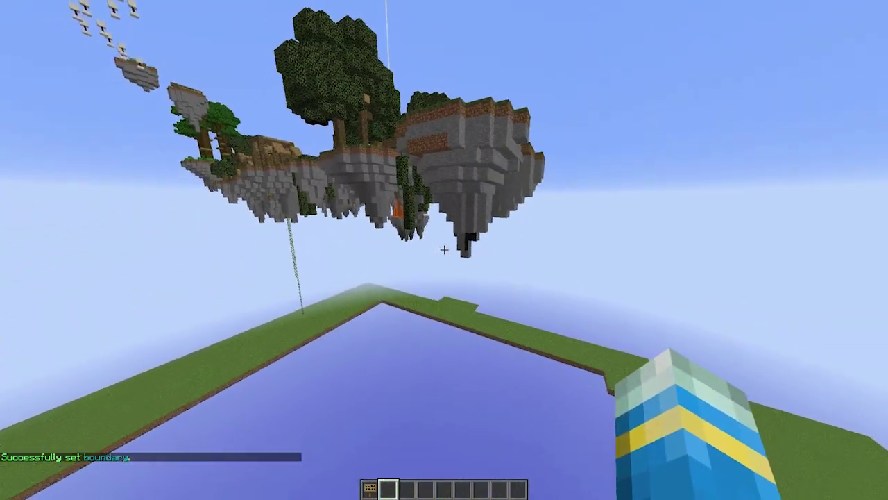
pyautogui.press('s')
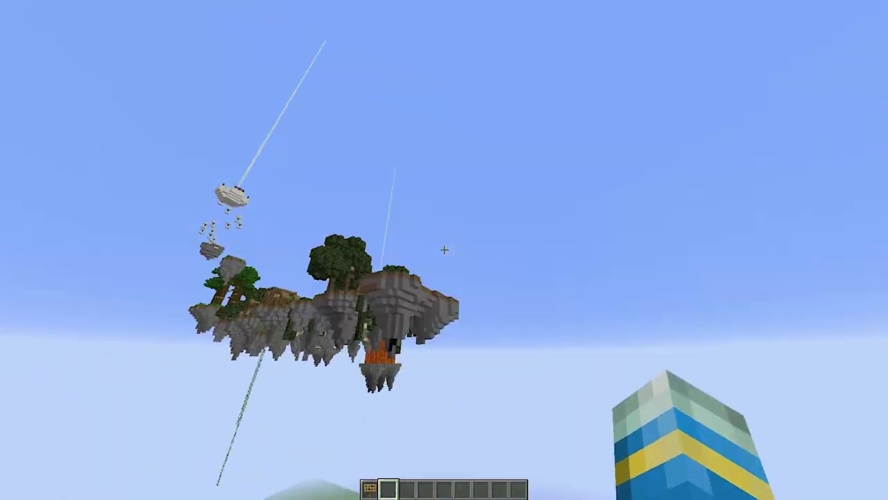
pyautogui.press('t')
pyautogui.press('Up')
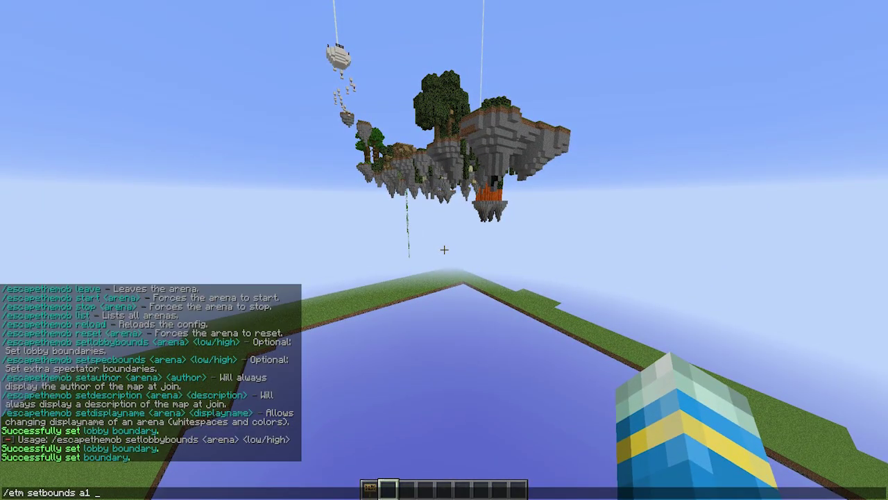
pyautogui.write('low')
pyautogui.press('Return')
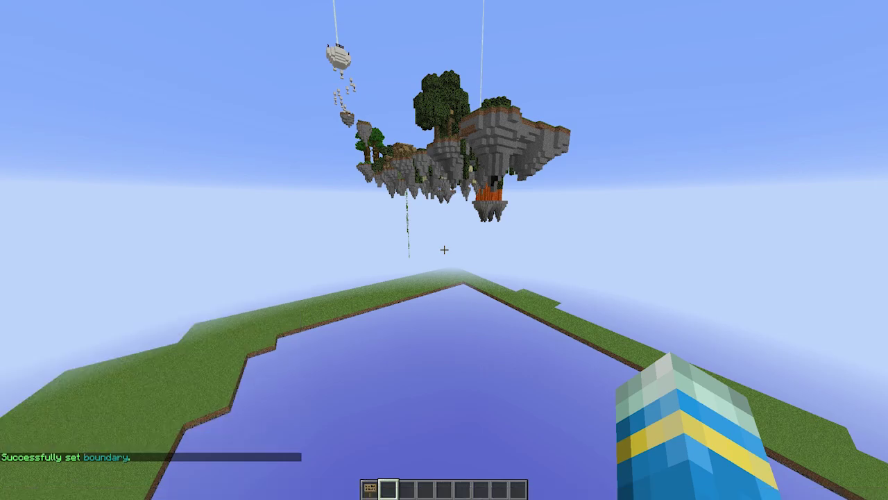
# Fly back to the forest island's grass platform and give arena a1 a description with /etm setdescription.
pyautogui.press('s')
pyautogui.press('w')
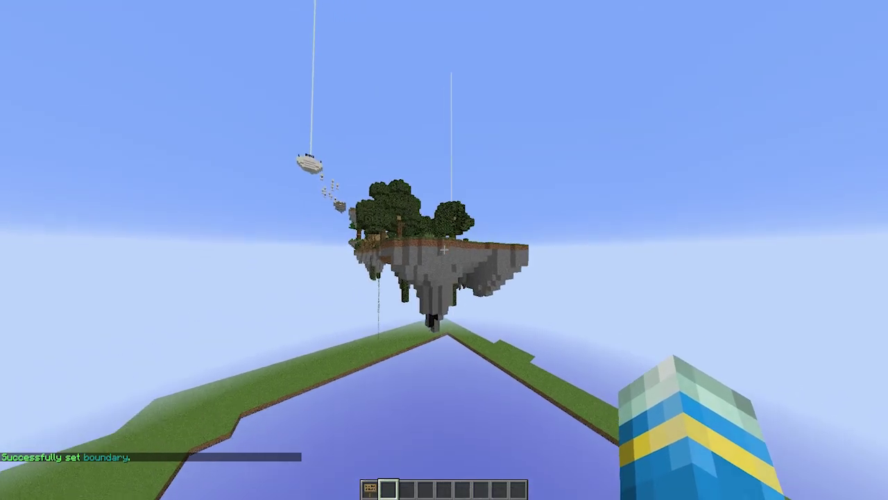
pyautogui.press('t')
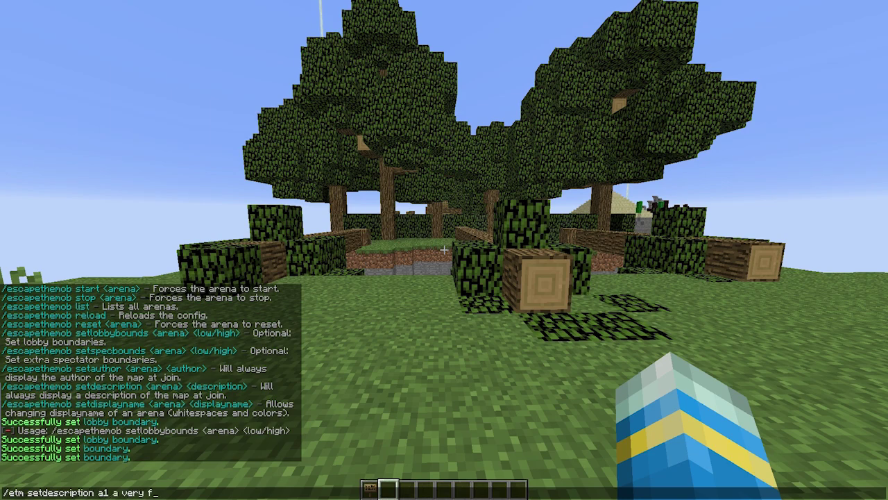
pyautogui.press('BackSpace')
pyautogui.press('Return')
pyautogui.press('t')
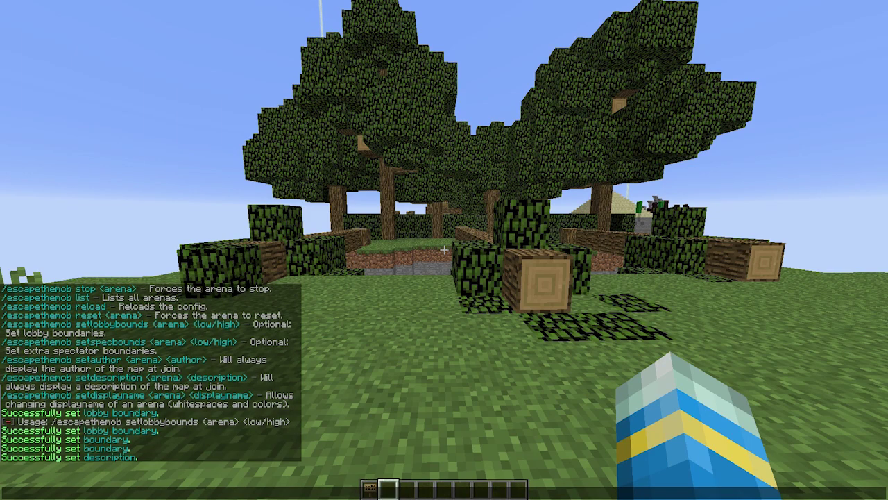
pyautogui.press('Escape')
# Look through the remaining setup commands in the chat and set arena a1's VIP value with /etm setarenavip.
pyautogui.press('w')
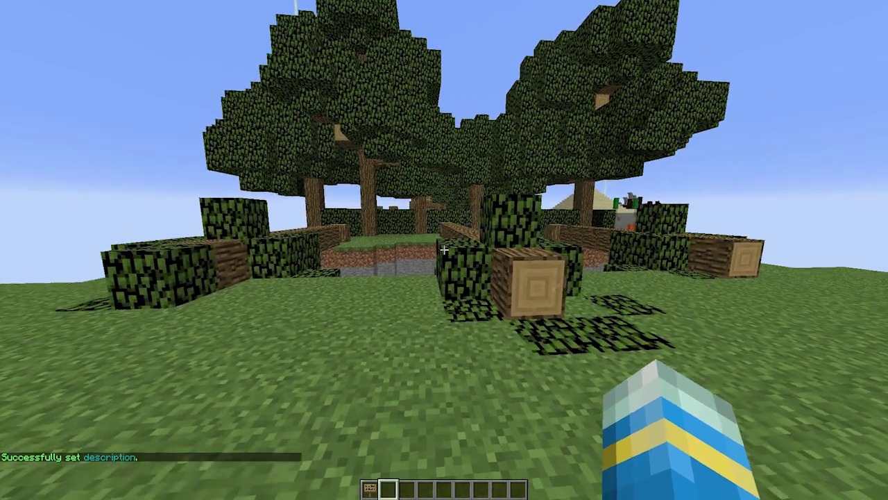
pyautogui.press('t')
pyautogui.scroll(1, 145, 375)
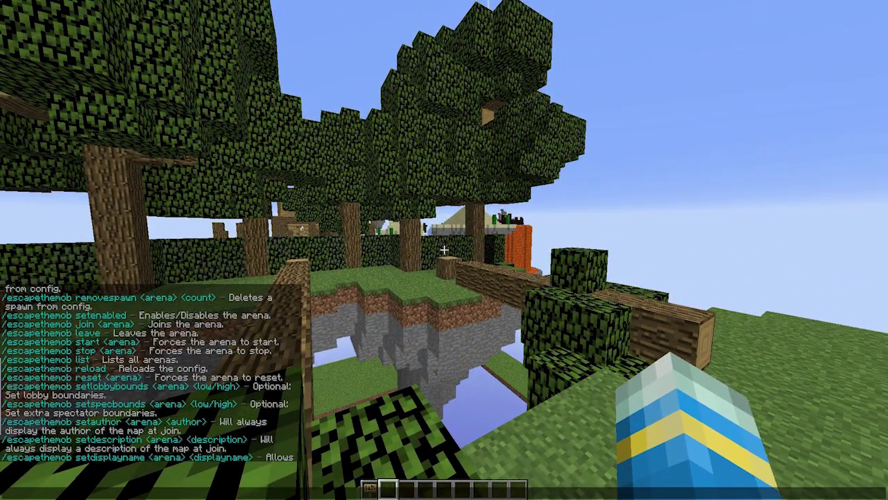
pyautogui.scroll(1, 147, 373)
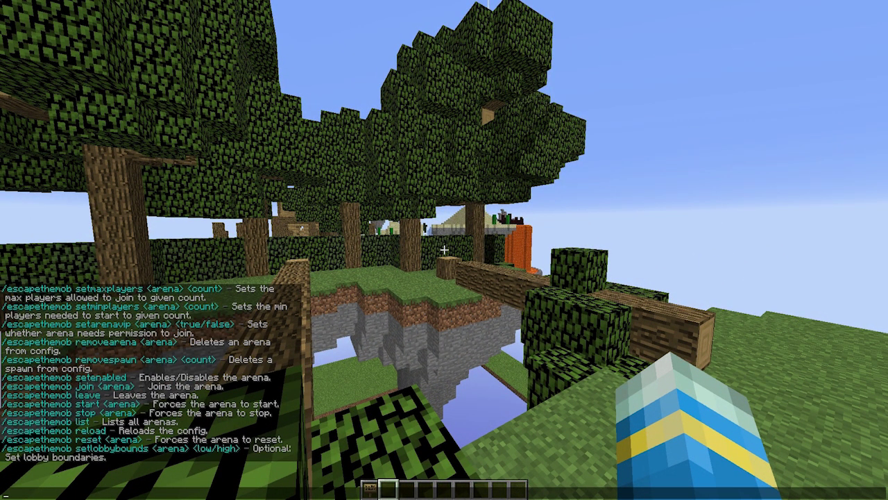
pyautogui.press('Up')
pyautogui.press('Up')
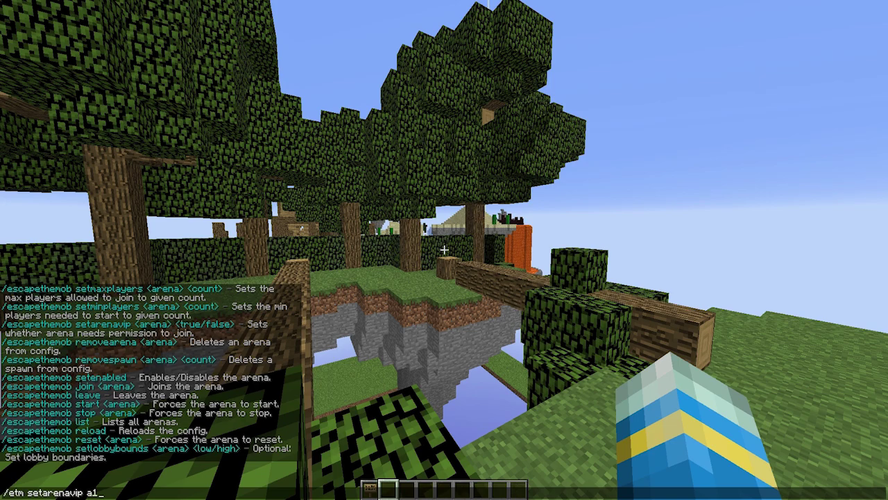
pyautogui.write('e')
pyautogui.press('Return')
# Recheck the command list and set arena a1's first fly point at the log bridge with /etm setflypoint a1.
pyautogui.press('t')
pyautogui.scroll(5, 151, 373)
pyautogui.scroll(7, 151, 373)
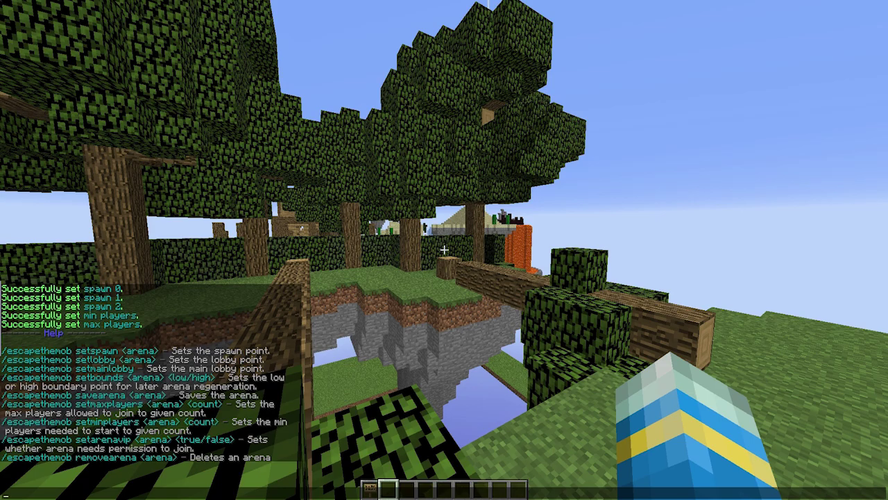
pyautogui.press('Escape')
pyautogui.press('/')
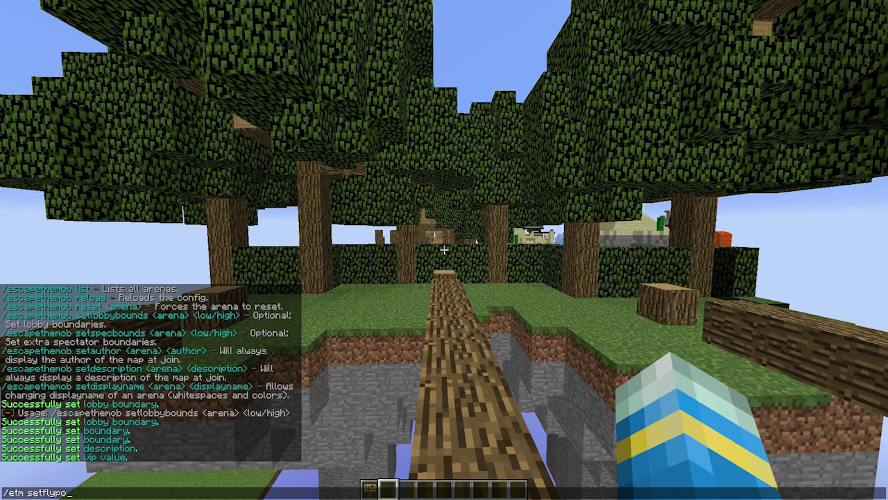
pyautogui.press('Return')
# Fly on through the forest to the grass island with the single tree and set another fly point for a1.
pyautogui.press('w')
pyautogui.press('w')
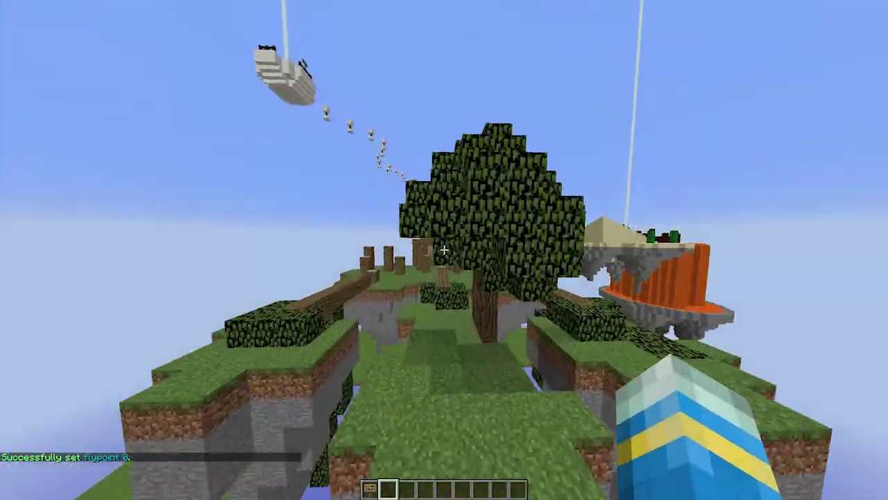
pyautogui.press('/')
pyautogui.press('Up')
pyautogui.press('Return')
# Fly over the tree stumps to above the wooden building and run /etm setflypoint a1 there.
pyautogui.press('w')
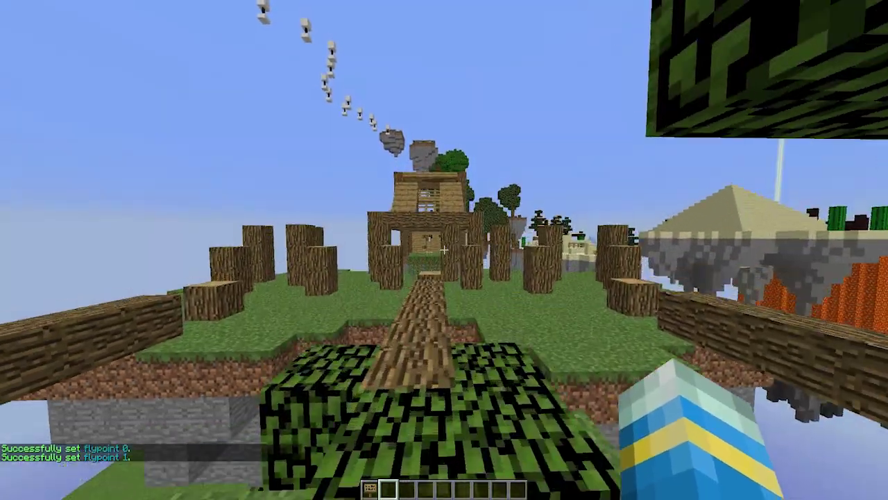
pyautogui.press('space')
pyautogui.press('w')
pyautogui.press('space')
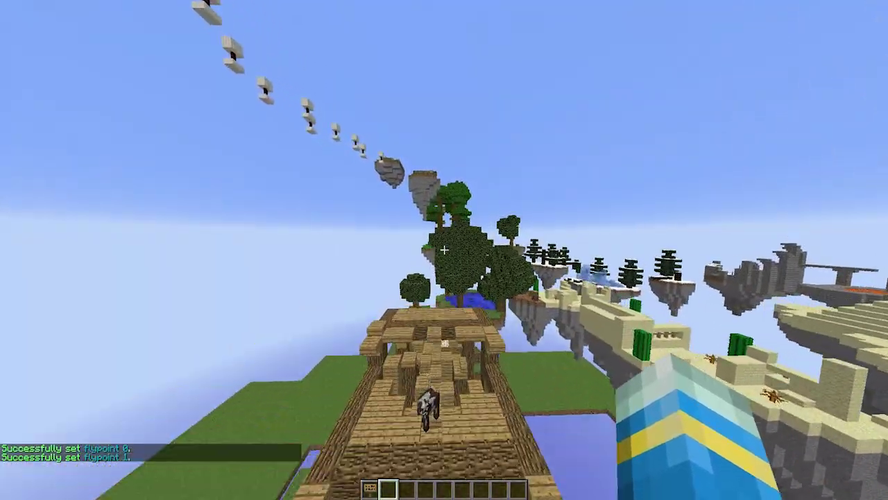
pyautogui.press('t')
pyautogui.press('Up')
pyautogui.press('Return')
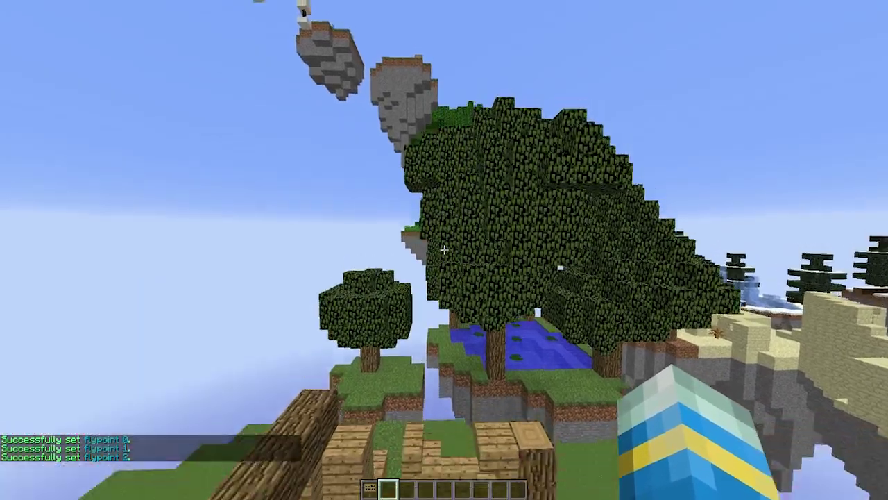
# Fly on to the lily pad pond under the trees and add a fly point for arena a1.
pyautogui.press('w')
pyautogui.press('w')
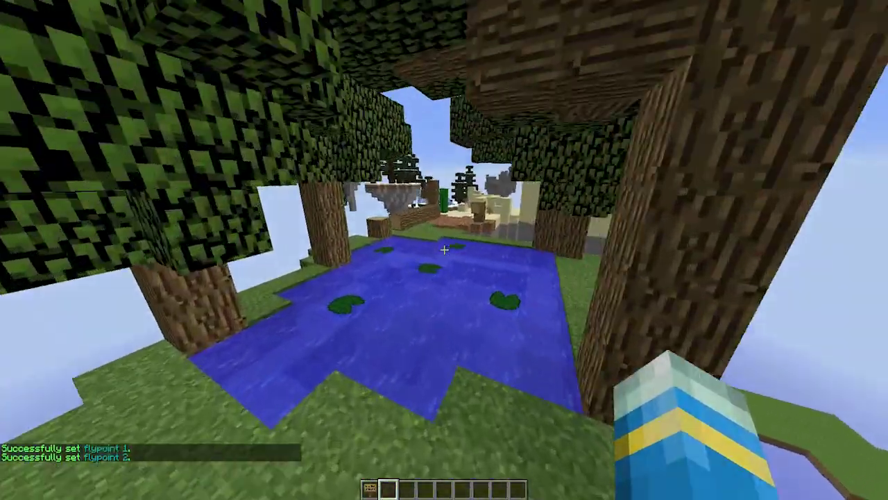
pyautogui.press('/')
pyautogui.press('Up')
pyautogui.press('Return')
# Cross the pond to the sandstone ruins and run /etm setflypoint a1 to mark the route's next point.
pyautogui.press('w')
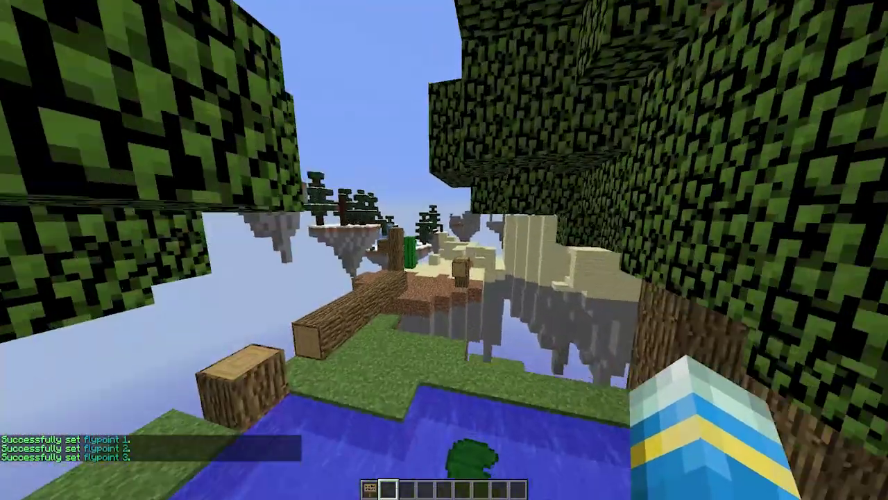
pyautogui.press('w')
pyautogui.press('/')
pyautogui.press('Up')
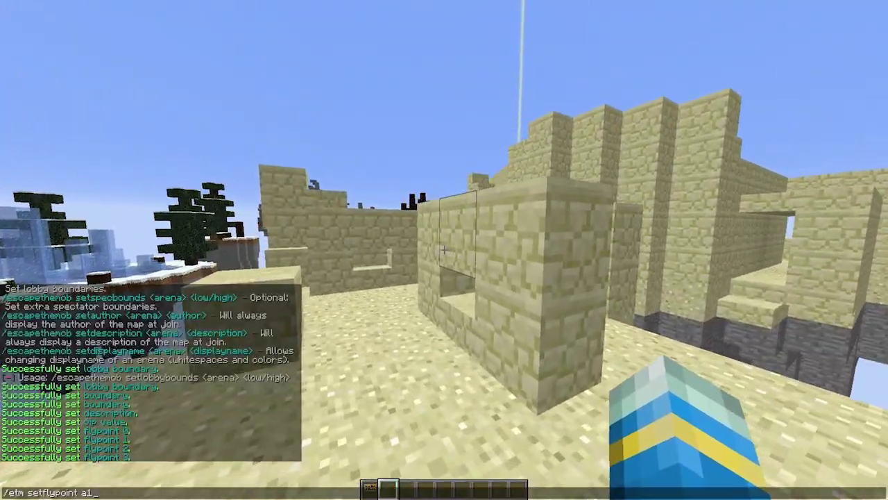
pyautogui.press('Return')
# Fly up to the white lobby platform and copy its quartz block and beacon into the hotbar.
pyautogui.press('w')
pyautogui.press('space')
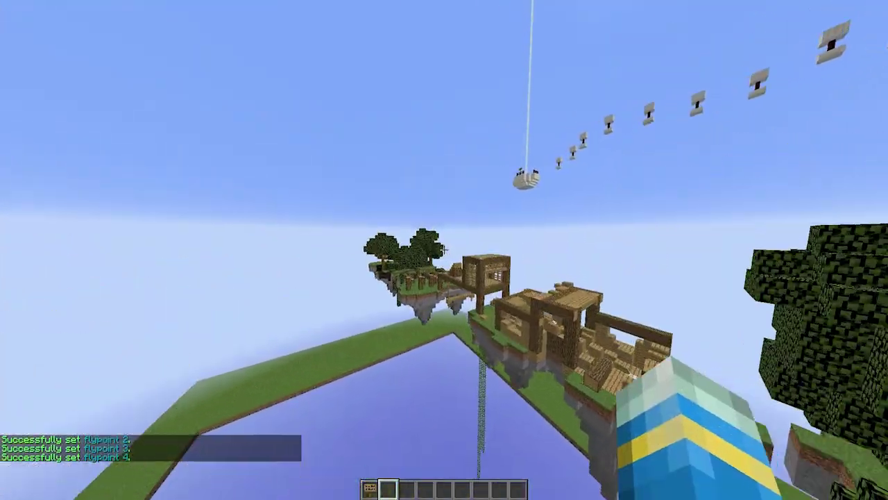
pyautogui.press('w')
pyautogui.press('space')
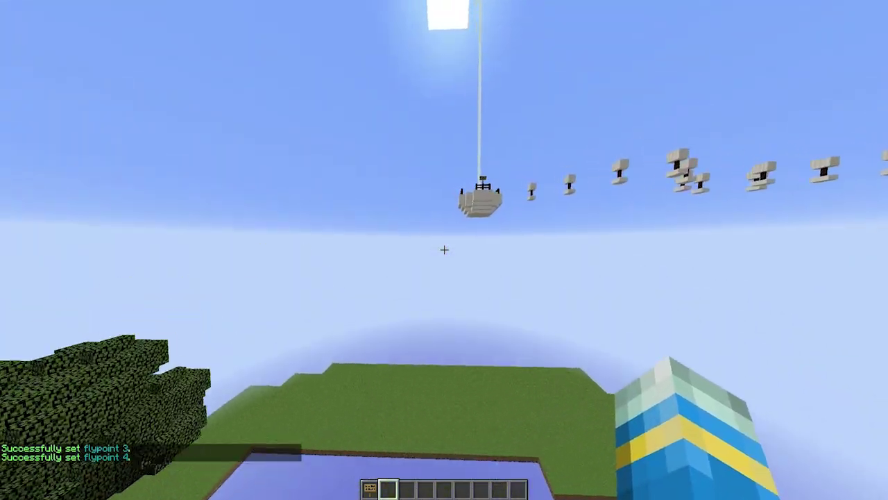
pyautogui.press('w')
pyautogui.press('space')
pyautogui.middleClick(444, 250)
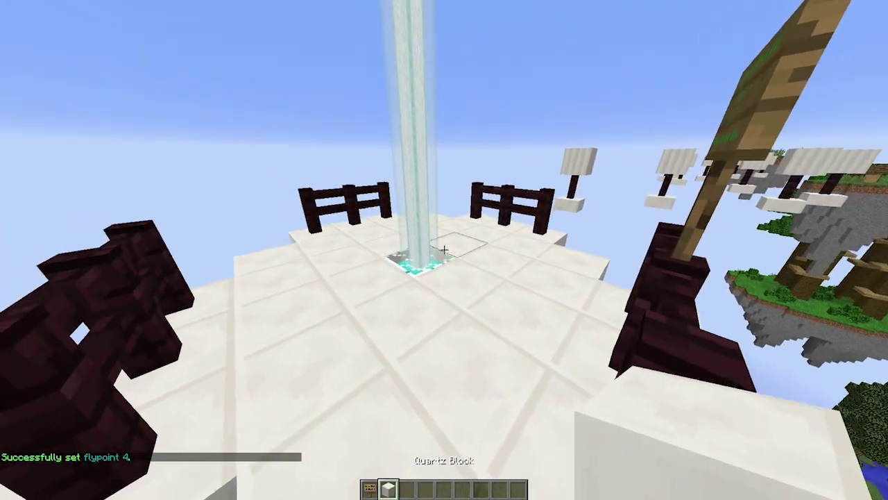
pyautogui.middleClick(444, 250)
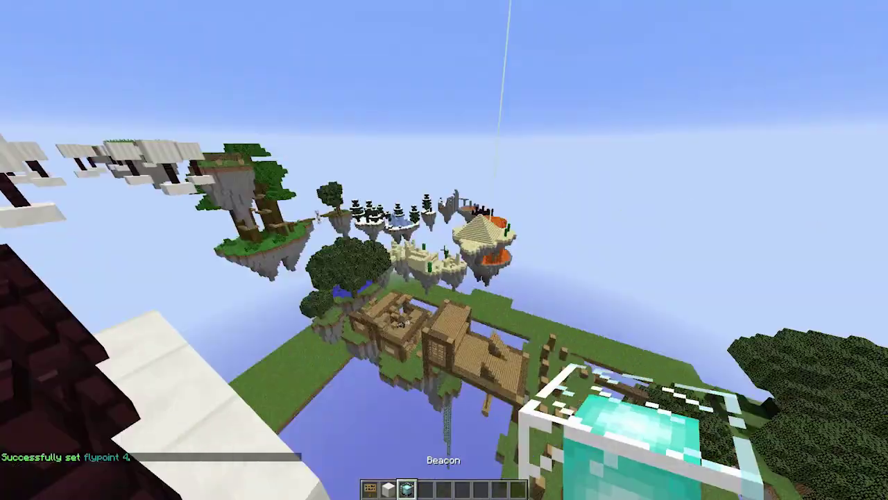
# Fly back down to the sandstone ruins and clear the quartz block and beacon from the hotbar.
pyautogui.press('w')
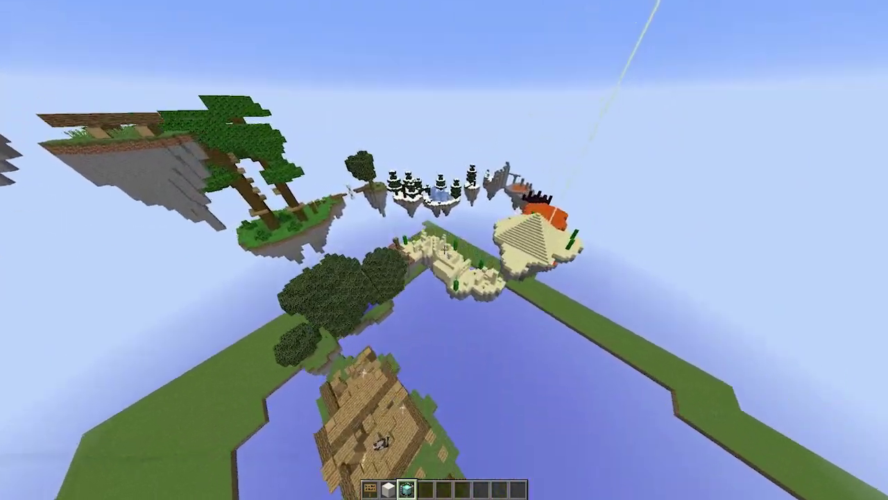
pyautogui.press('w')
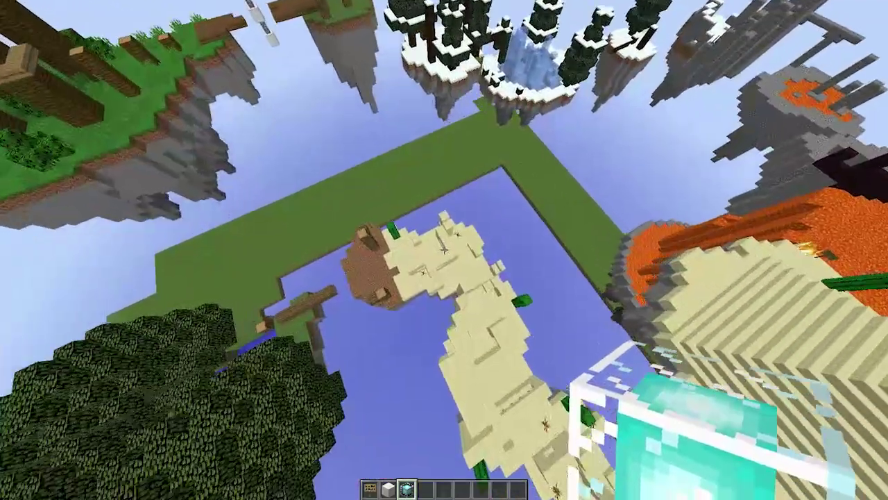
pyautogui.press('w')
pyautogui.press('e')
pyautogui.press('e')
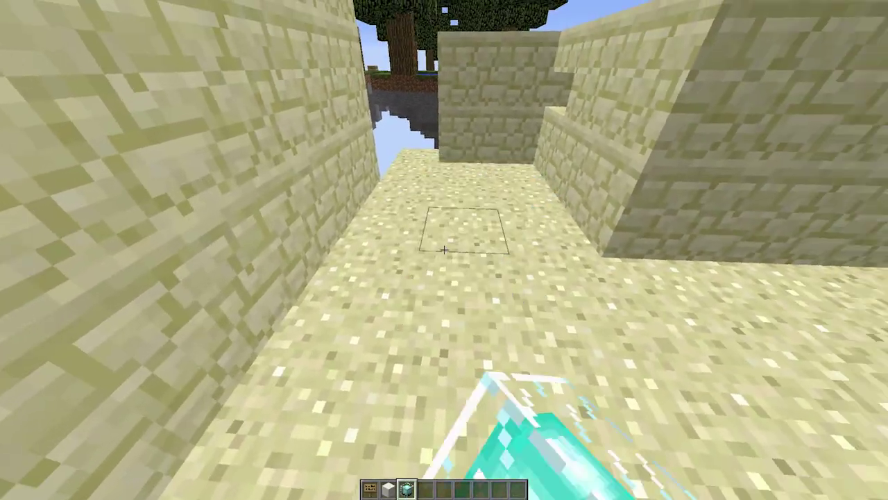
pyautogui.press('e')
pyautogui.press('e')
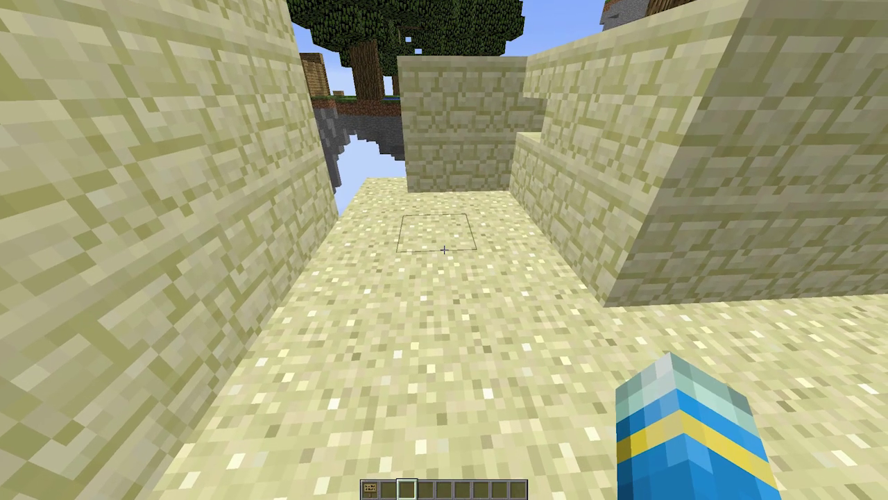
# Get the WorldEdit wand with //wand and mark one sand block in the ruins as both selection positions.
pyautogui.press('/')
pyautogui.write('/ua')
pyautogui.press('Return')
pyautogui.write('t')
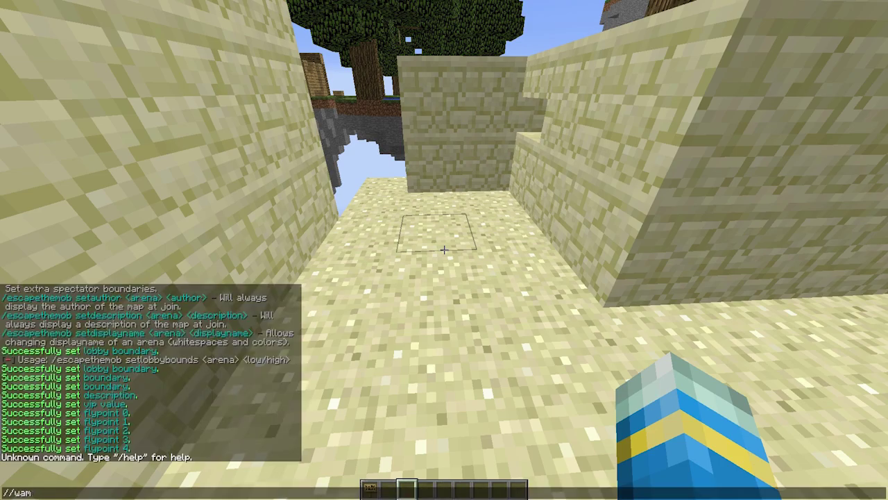
pyautogui.write('//wand')
pyautogui.press('Return')
pyautogui.click(444, 249)
pyautogui.rightClick(444, 250)
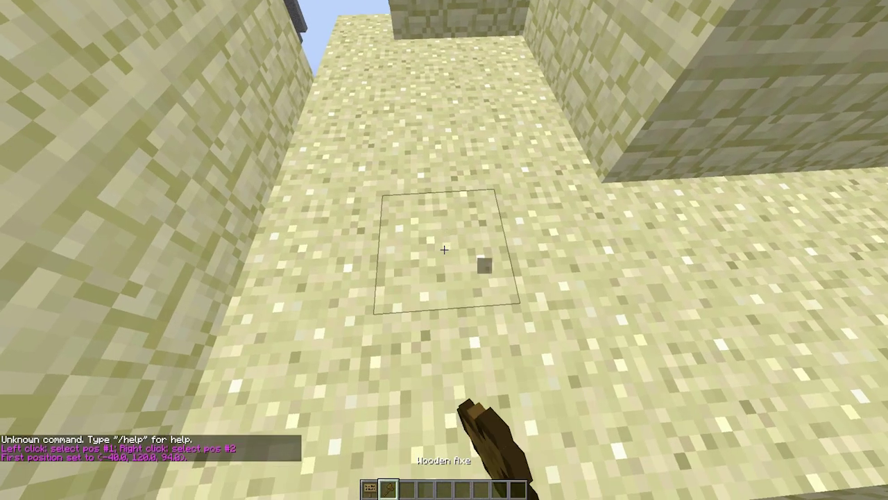
# Replace the selected sand block with a beacon using //set beacon, and clear the wooden axe from the hotbar.
pyautogui.press('/')
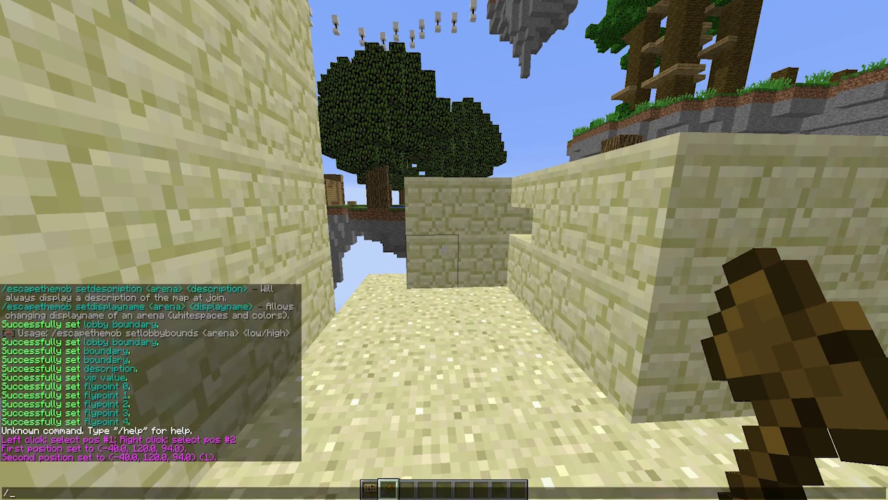
pyautogui.write('/set beacon')
pyautogui.press('Return')
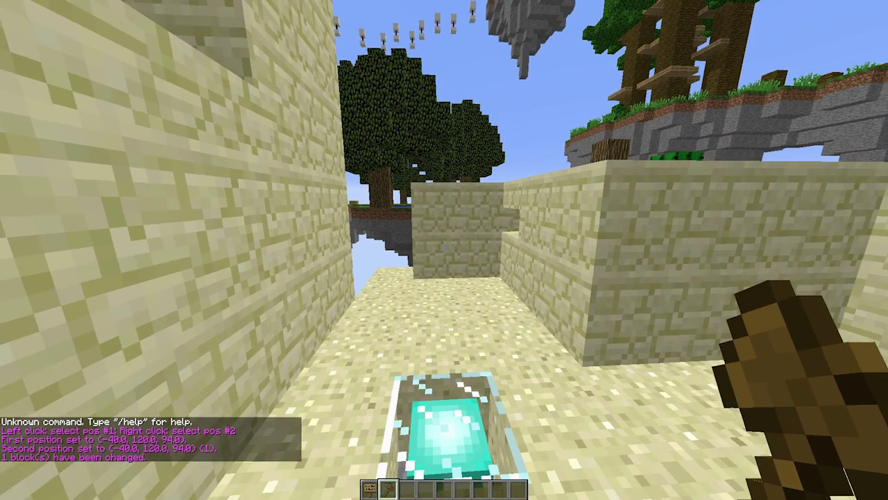
pyautogui.press('e')
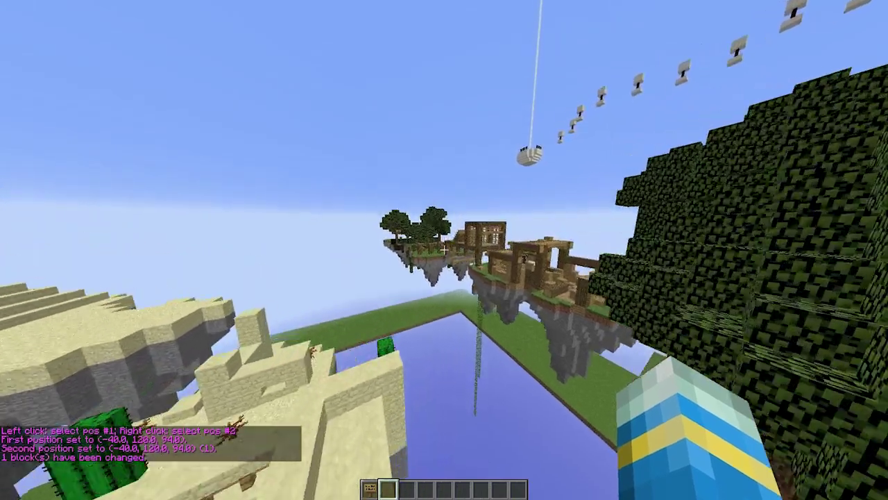
# Fly out beyond the grassy starting island, face back along the course and run /etm setmobspawn for arena a1.
pyautogui.press('w')
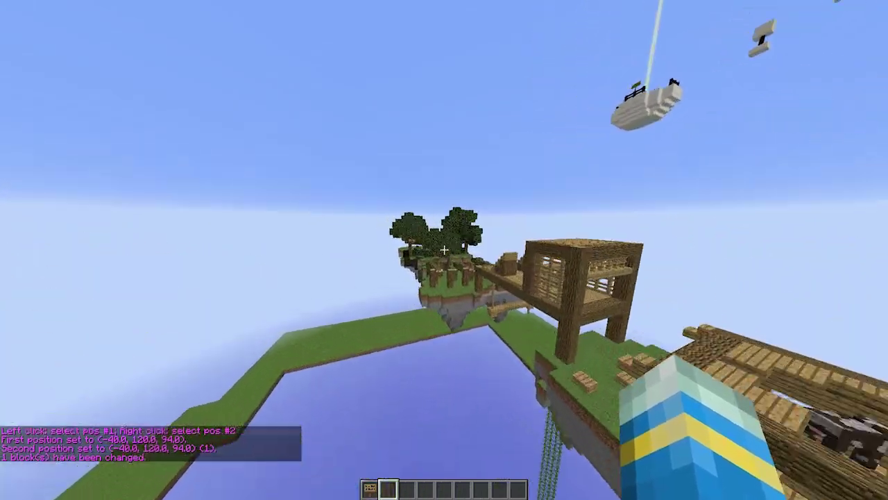
pyautogui.press('w')
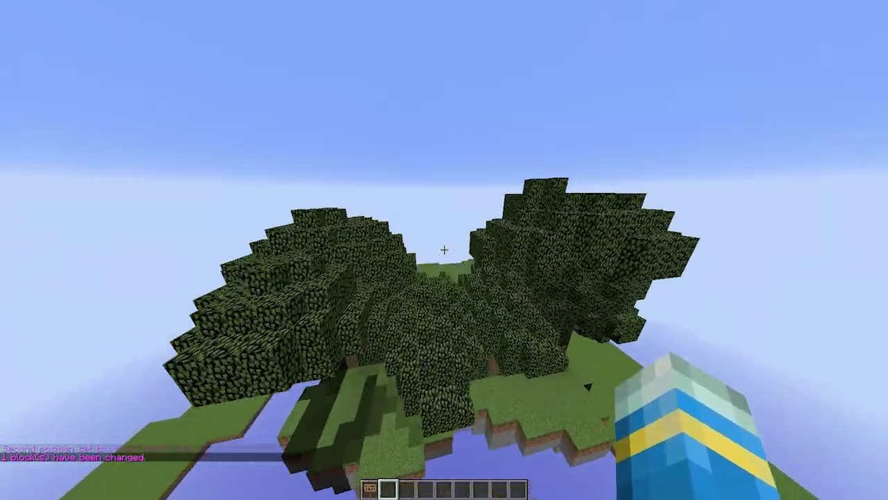
pyautogui.press('s')
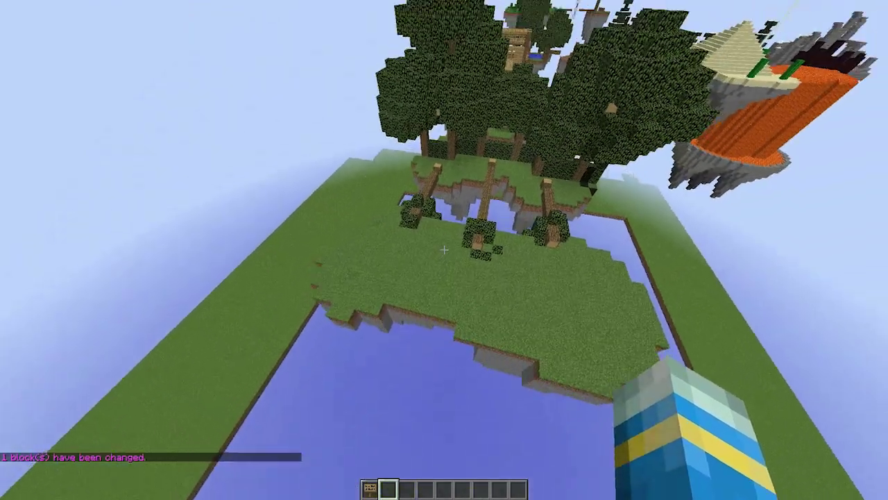
pyautogui.press('s')
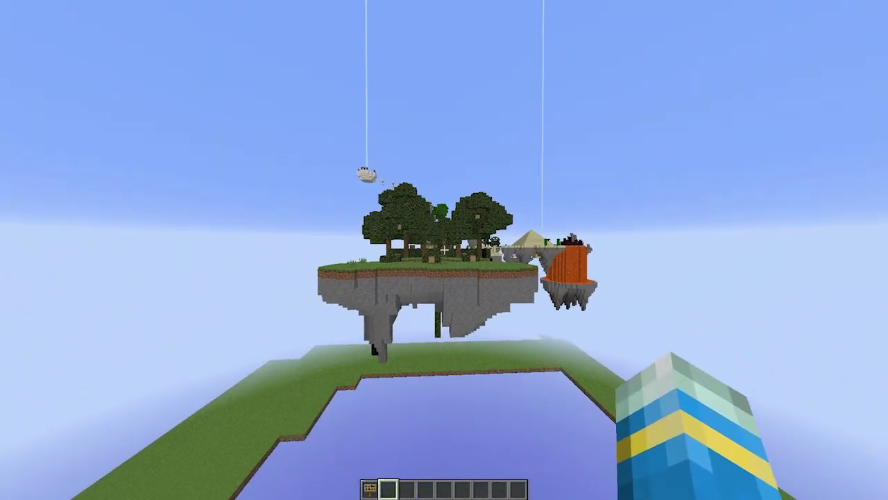
pyautogui.press('w')
pyautogui.press('t')
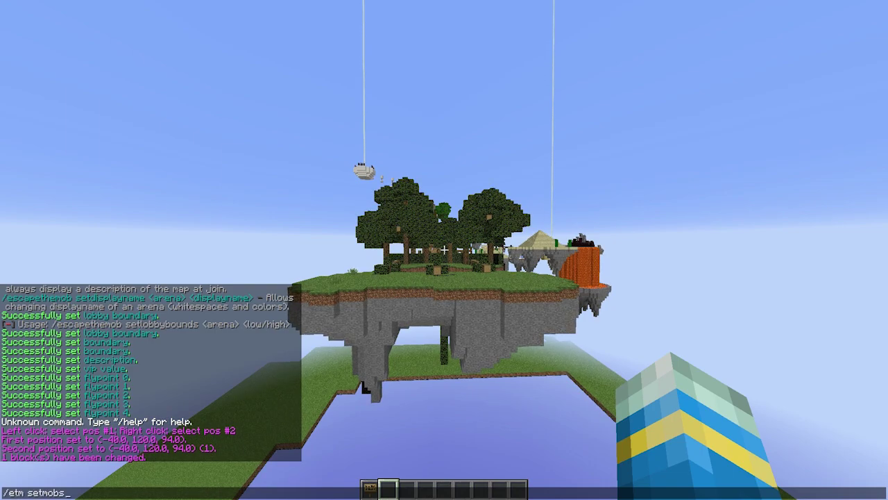
pyautogui.write('/etm setmobspawn a')
pyautogui.press('Return')
# Fly back over the starting island's trees and save the arena with /etm savearena a1.
pyautogui.press('w')
pyautogui.press('w')
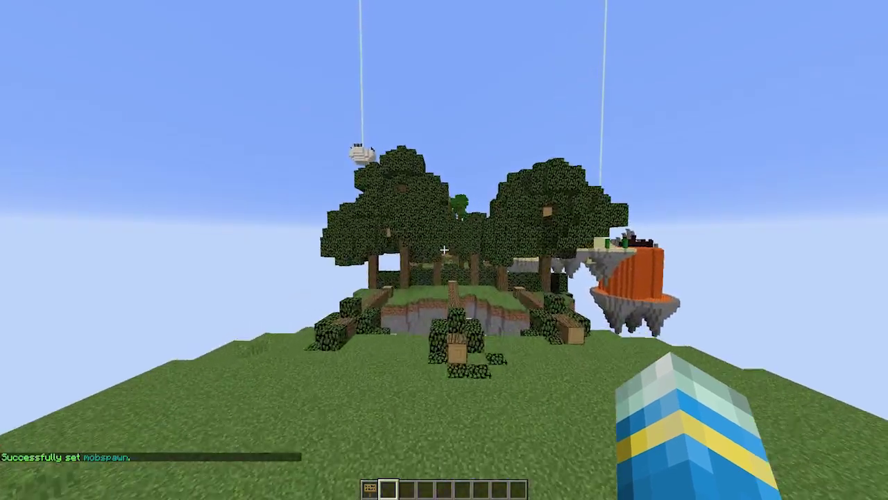
pyautogui.press('w')
pyautogui.press('/')
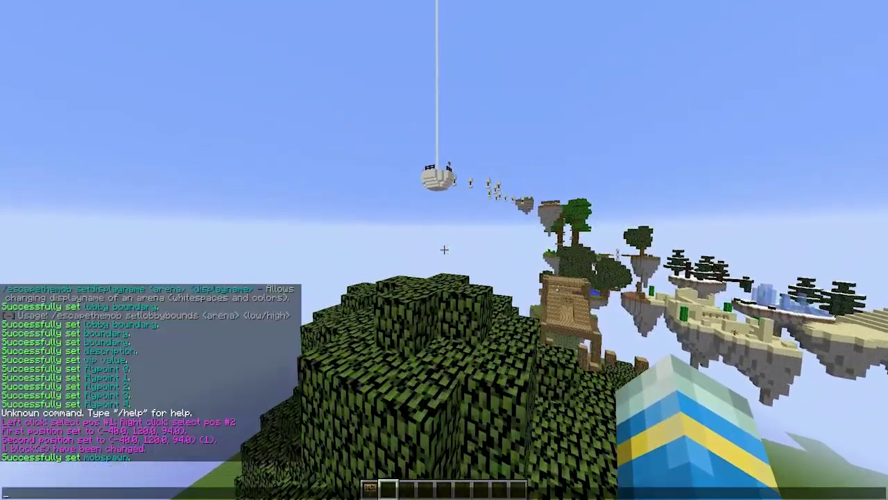
pyautogui.write('etm sav')
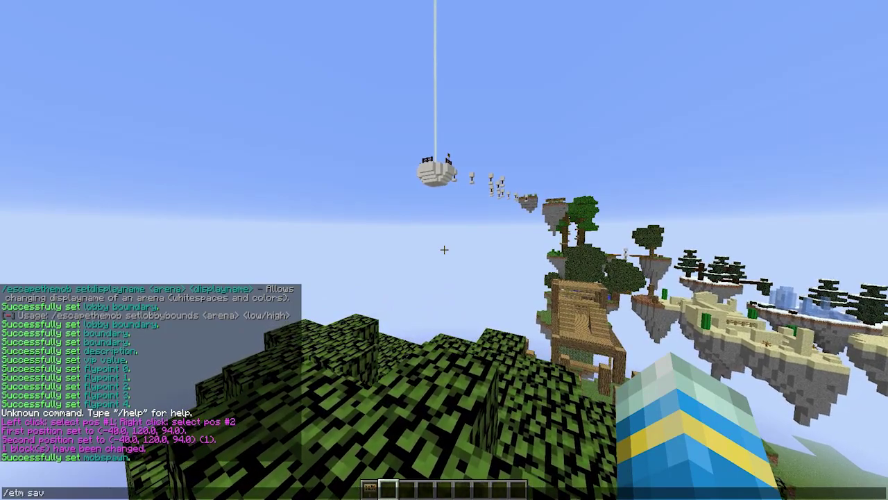
pyautogui.write('earena a1')
pyautogui.press('Return')
# Fly towards the white lobby platform and read through the /escapethemob command list in the chat history.
pyautogui.press('w')
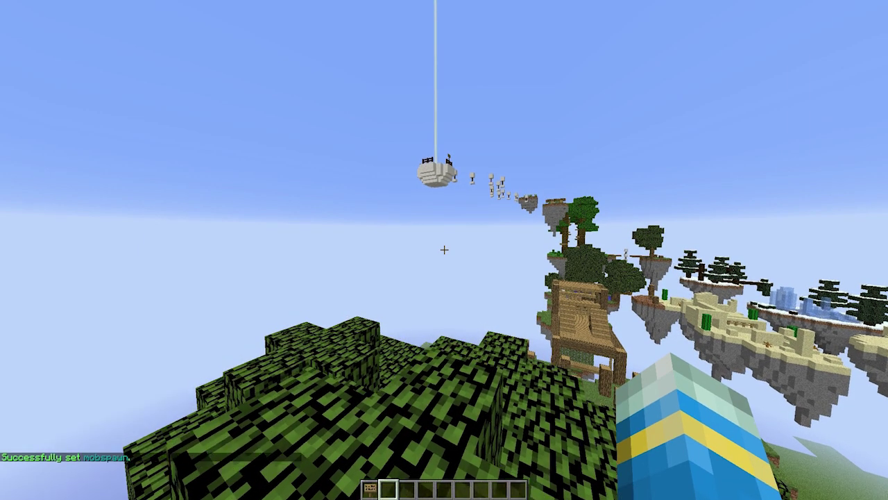
pyautogui.press('t')
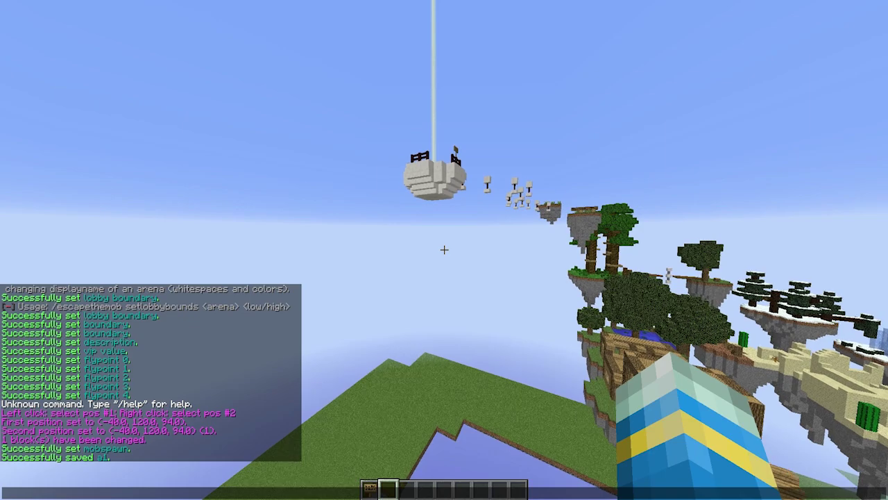
pyautogui.press('Escape')
pyautogui.press('w')
pyautogui.scroll(1, 444, 250)
pyautogui.scroll(-1, 444, 250)
pyautogui.press('t')
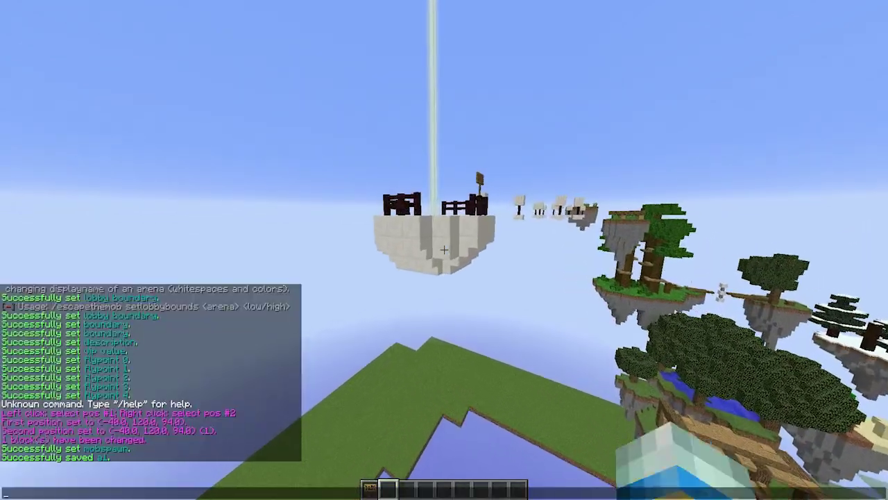
pyautogui.scroll(3, 151, 372)
pyautogui.scroll(-7, 139, 375)
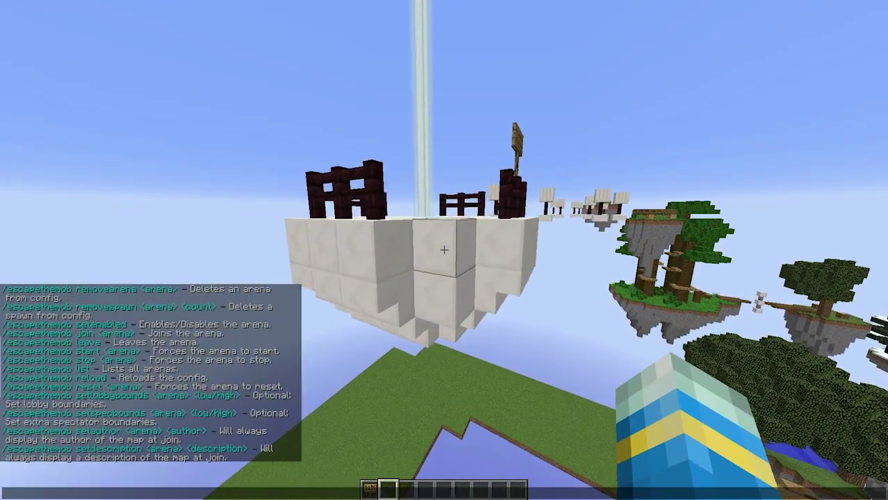
pyautogui.scroll(7, 151, 372)
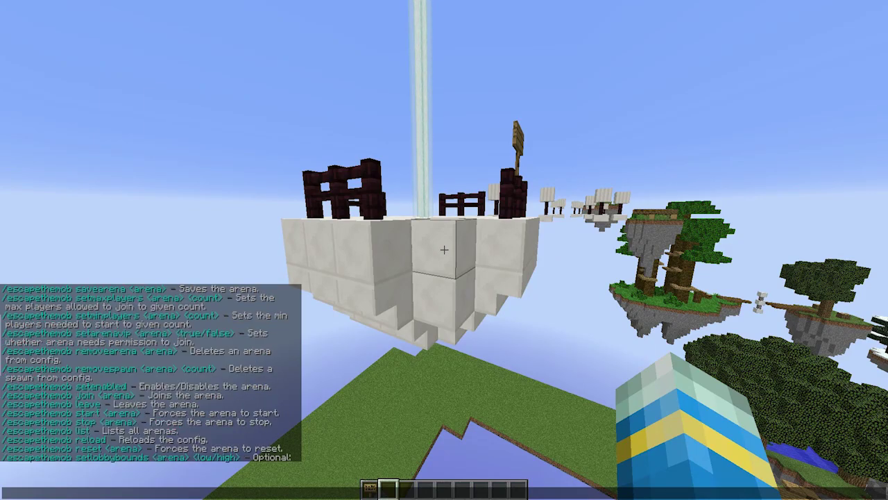
pyautogui.scroll(1, 151, 372)
pyautogui.press('Escape')
# Take the sign in hand and fly onto the lobby platform to examine the test arena's join sign on the fence.
pyautogui.scroll(1, 444, 249)
pyautogui.press('space')
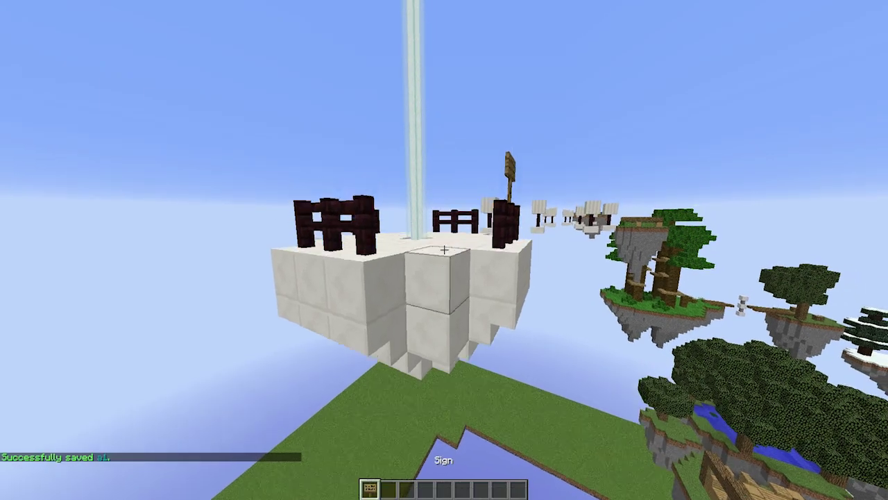
pyautogui.press('w')
pyautogui.press('s')
pyautogui.rightClick(444, 250)
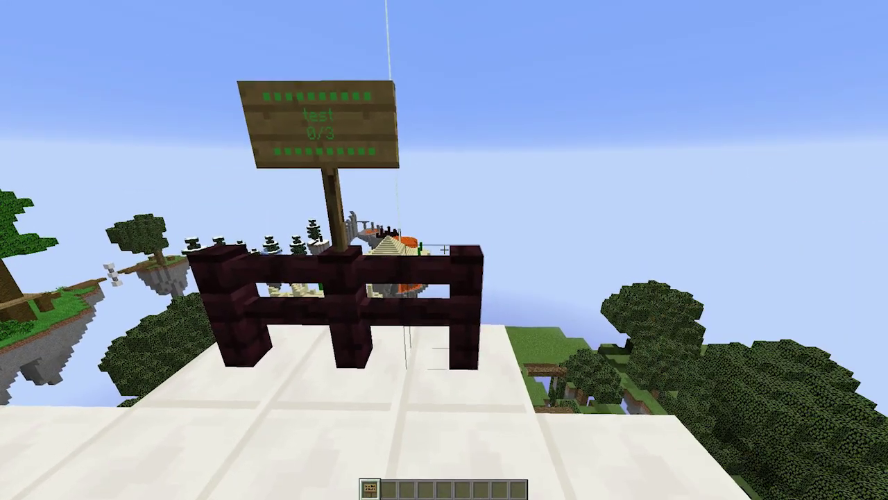
pyautogui.rightClick(444, 250)
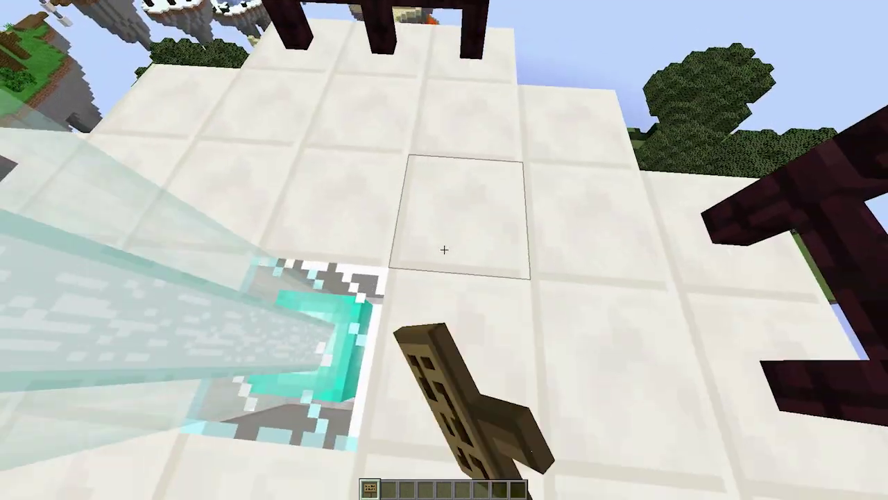
pyautogui.press('s')
pyautogui.scroll(-1, 444, 250)
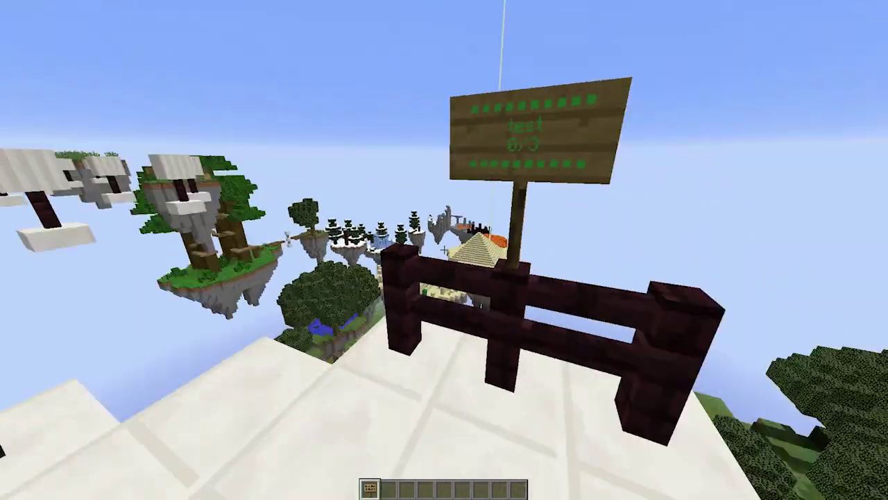
pyautogui.scroll(1, 444, 249)
pyautogui.press('t')
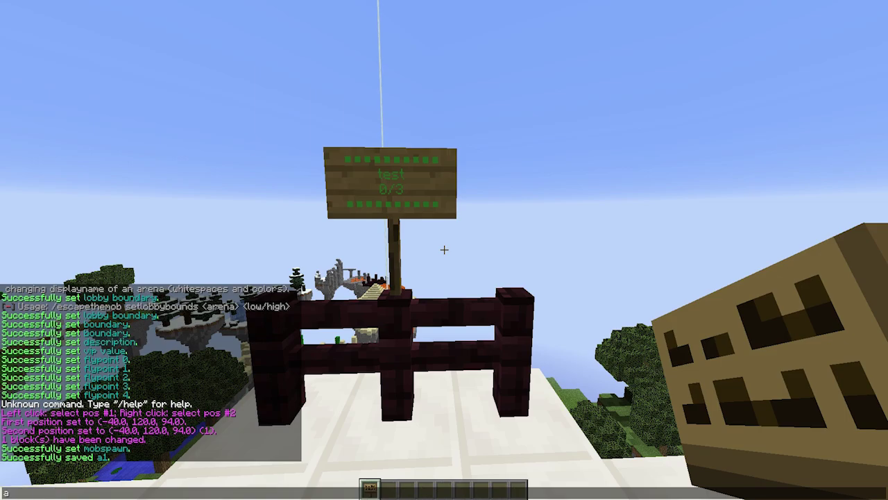
pyautogui.press('Escape')
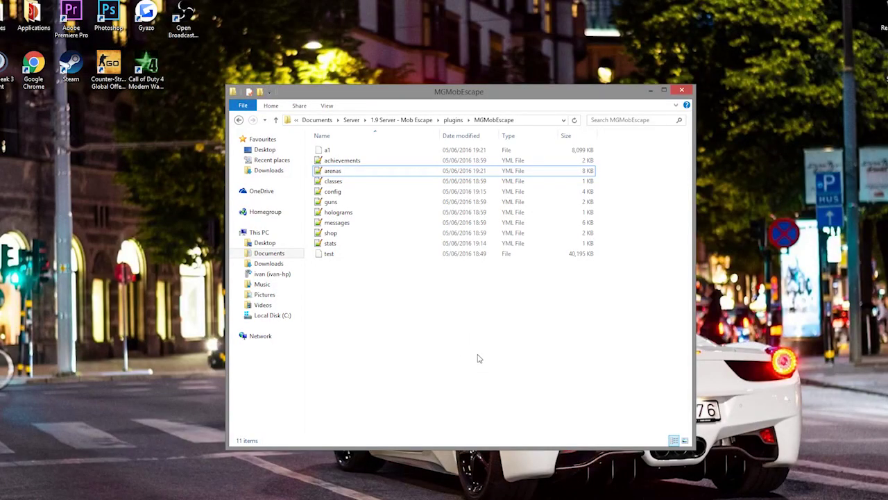
# Switch to File Explorer and look over the files in the MGMobEscape plugin folder.
pyautogui.moveTo(482, 381); pyautogui.dragTo(395, 147)
pyautogui.click(409, 382)
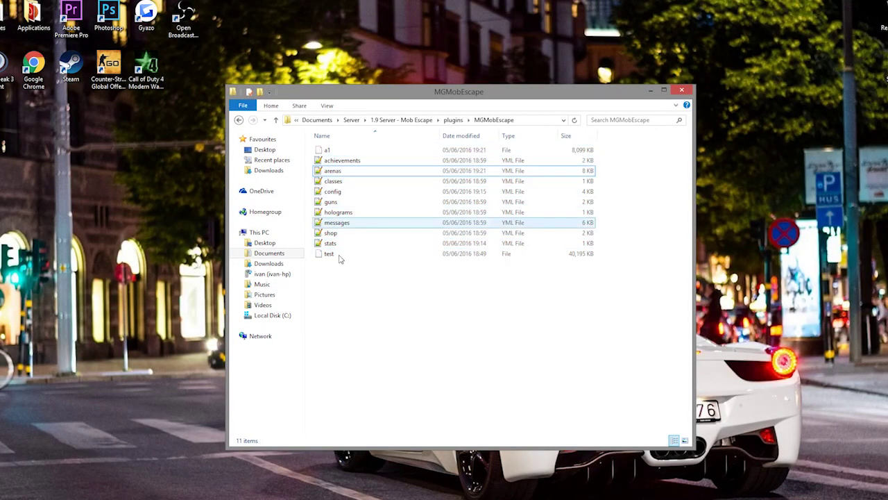
pyautogui.click(376, 244)
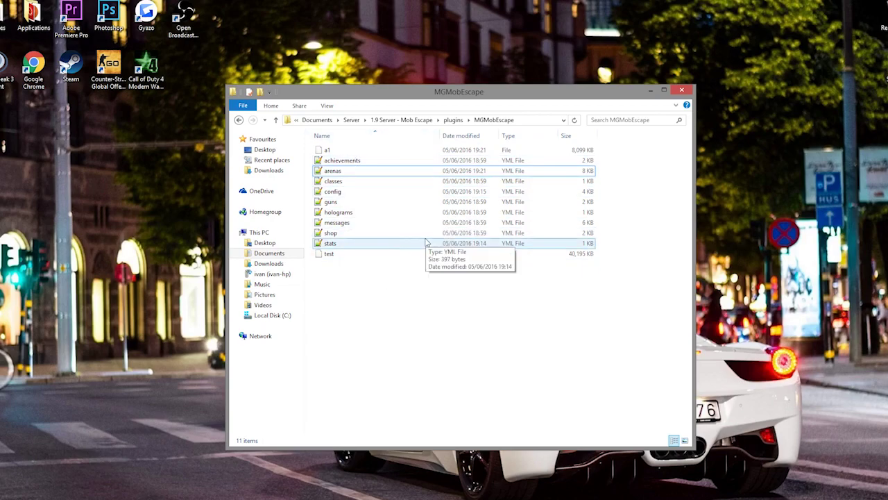
pyautogui.moveTo(691, 357); pyautogui.dragTo(372, 153)
pyautogui.click(467, 351)
# Delete the shop, guns, holograms and achievements YML files from the MGMobEscape folder.
pyautogui.click(353, 233)
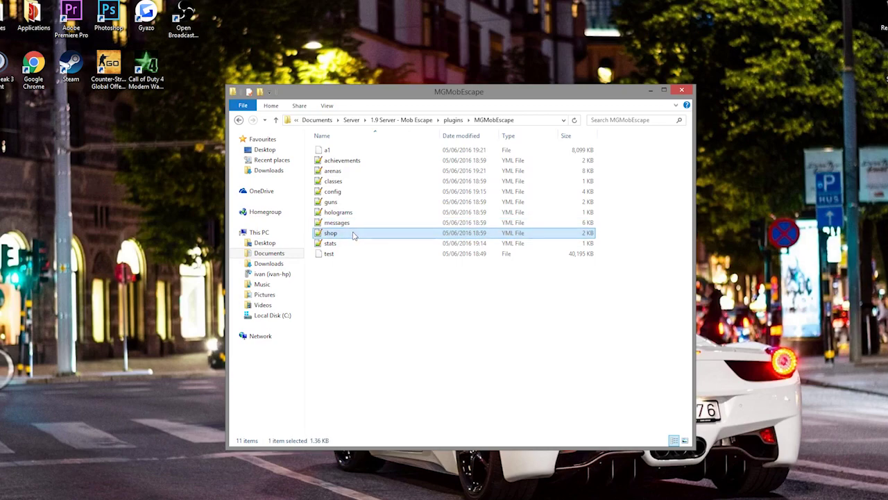
pyautogui.press('Delete')
pyautogui.click(351, 202)
pyautogui.press('Delete')
pyautogui.click(350, 202)
pyautogui.press('Delete')
pyautogui.click(337, 160)
pyautogui.press('Delete')
# Look over the remaining plugin files and open the arenas file in Notepad++.
pyautogui.moveTo(494, 311); pyautogui.dragTo(328, 87)
pyautogui.click(396, 257)
pyautogui.click(351, 161)
pyautogui.click(353, 194)
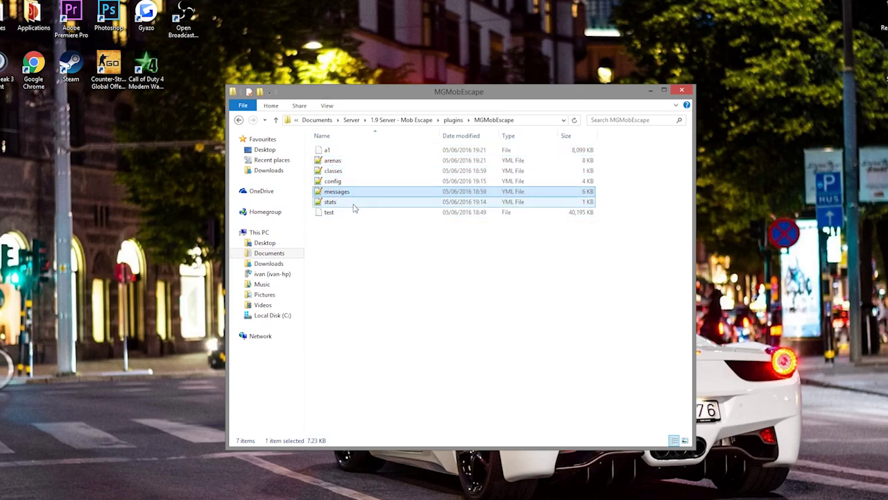
pyautogui.doubleClick(398, 162)
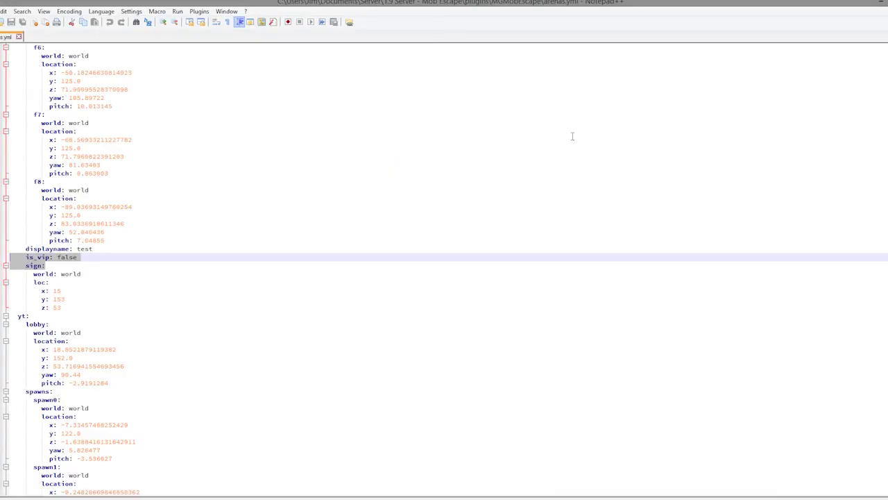
# Read through the arena entries in arenas.yml, including spawns, player limits, lobby bounds, arena bounds and fly points.
pyautogui.click(505, 181)
pyautogui.moveTo(78, 264); pyautogui.dragTo(61, 215)
pyautogui.scroll(-12, 102, 263)
pyautogui.scroll(-11, 154, 237)
pyautogui.moveTo(367, 432); pyautogui.dragTo(79, 58)
pyautogui.scroll(-13, 104, 238)
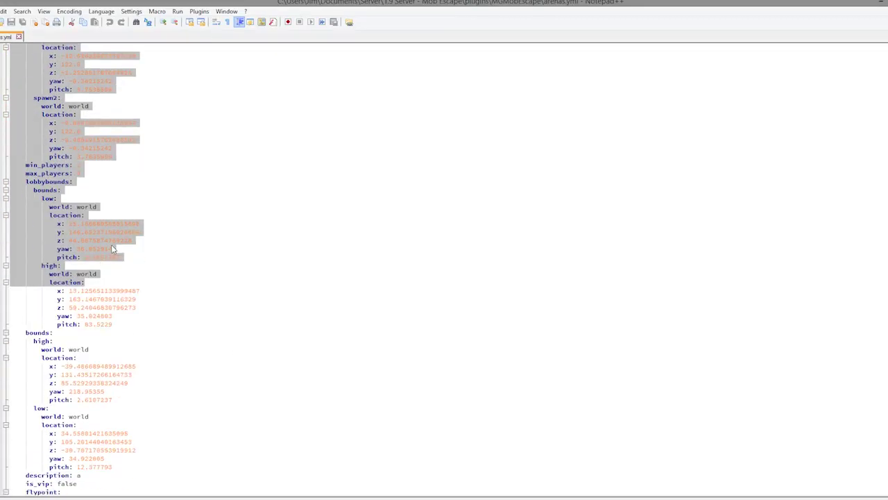
pyautogui.scroll(-8, 162, 261)
pyautogui.click(97, 272)
pyautogui.scroll(-2, 135, 272)
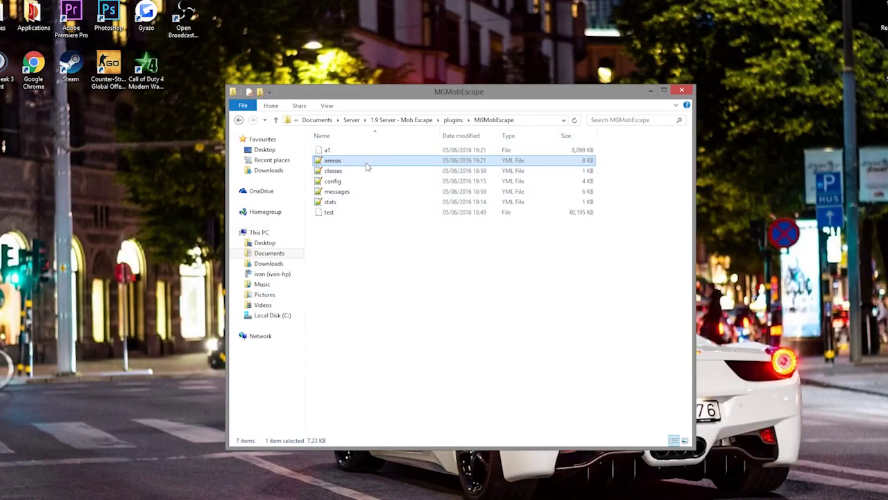
# Open the classes file from the plugin folder and examine the default Jumper and TnT kit settings.
pyautogui.click(366, 172)
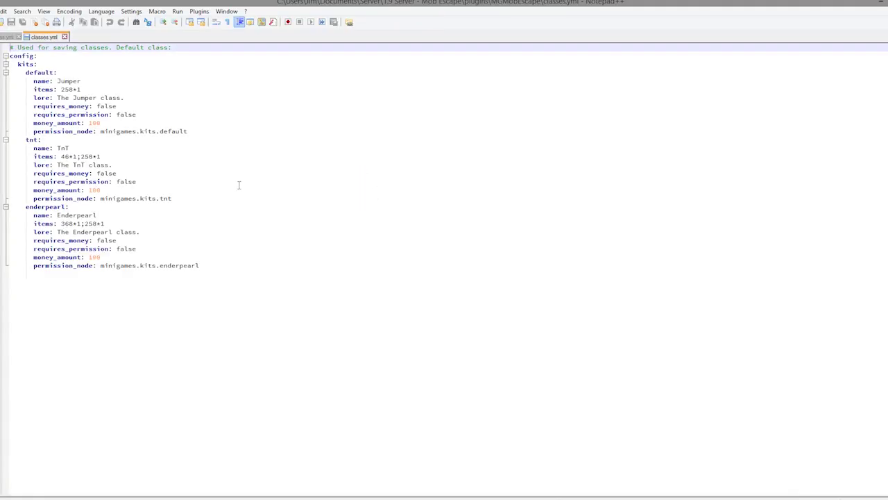
pyautogui.moveTo(241, 141); pyautogui.dragTo(33, 89)
pyautogui.click(159, 132)
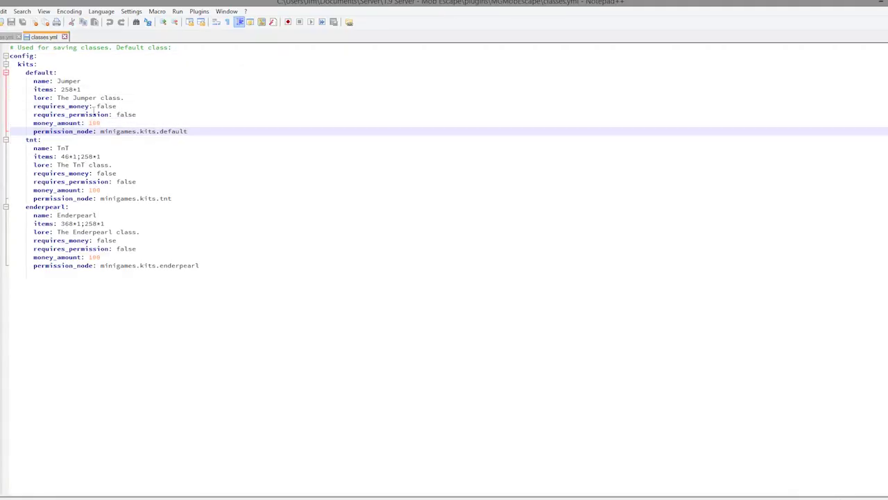
pyautogui.click(72, 91)
pyautogui.click(118, 124)
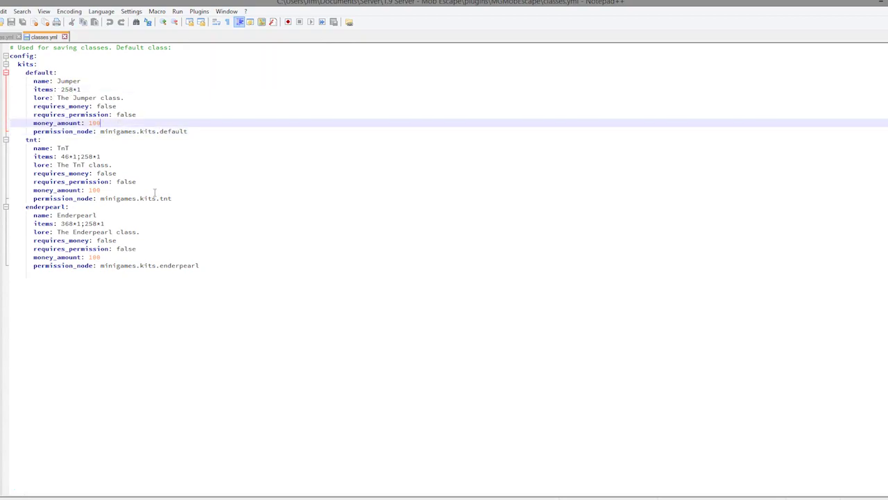
pyautogui.moveTo(70, 148); pyautogui.dragTo(10, 148)
pyautogui.click(102, 165)
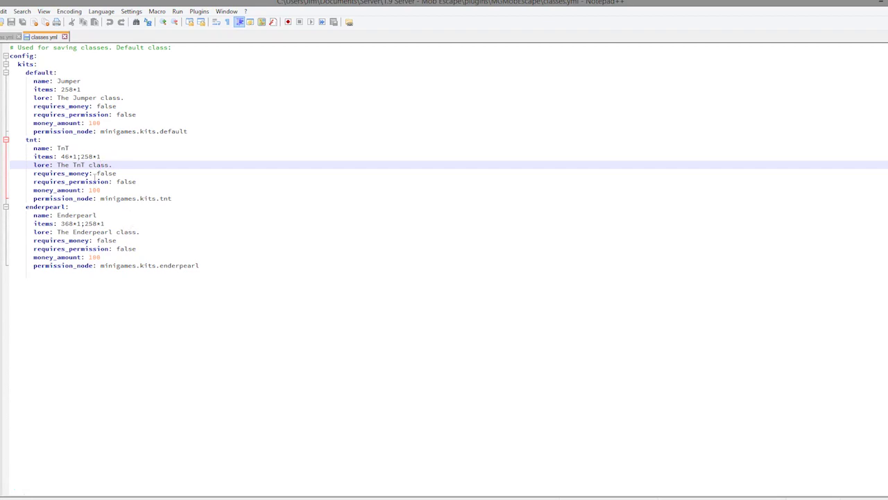
# Examine the TnT and Enderpearl kit settings in classes.yml.
pyautogui.moveTo(176, 209); pyautogui.dragTo(10, 147)
pyautogui.click(104, 224)
pyautogui.moveTo(278, 296); pyautogui.dragTo(9, 214)
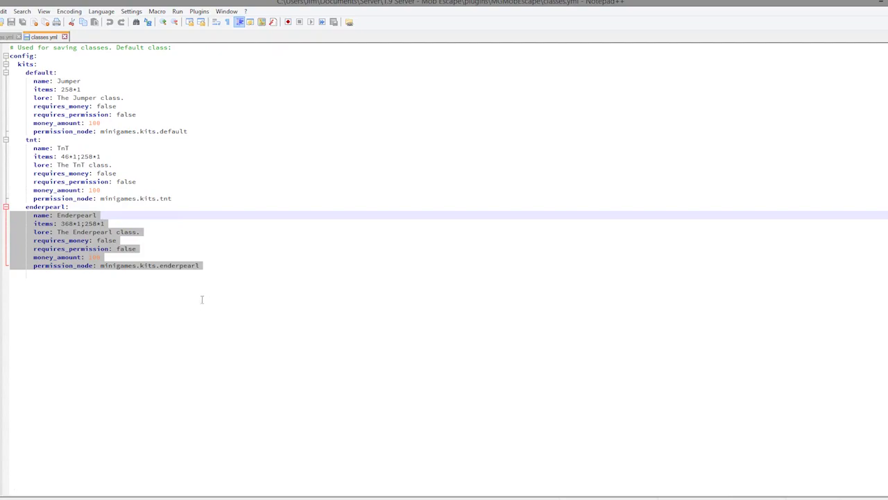
pyautogui.click(576, 229)
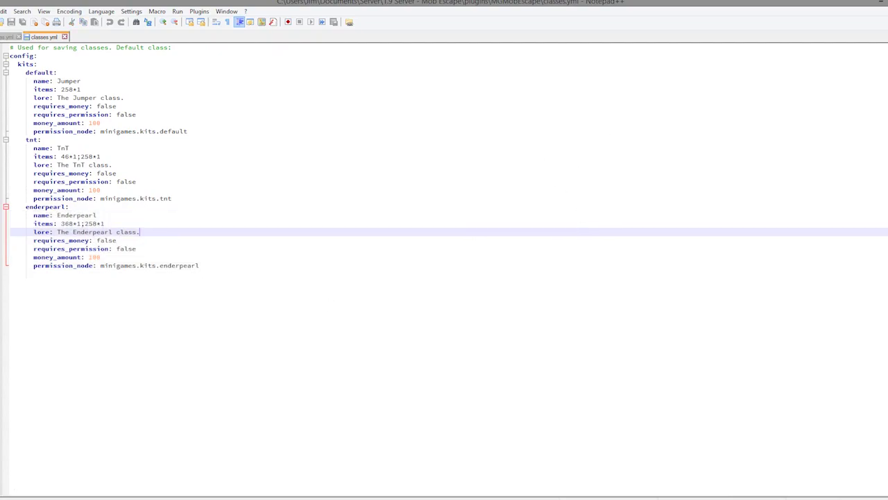
# Open the config file from the plugin folder in Notepad++ and set mob_speed to 5.
pyautogui.click(880, 2)
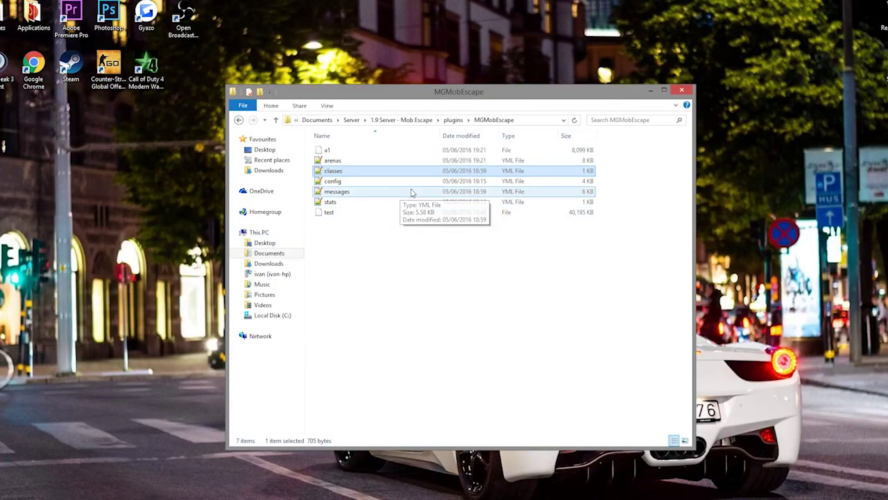
pyautogui.click(357, 182)
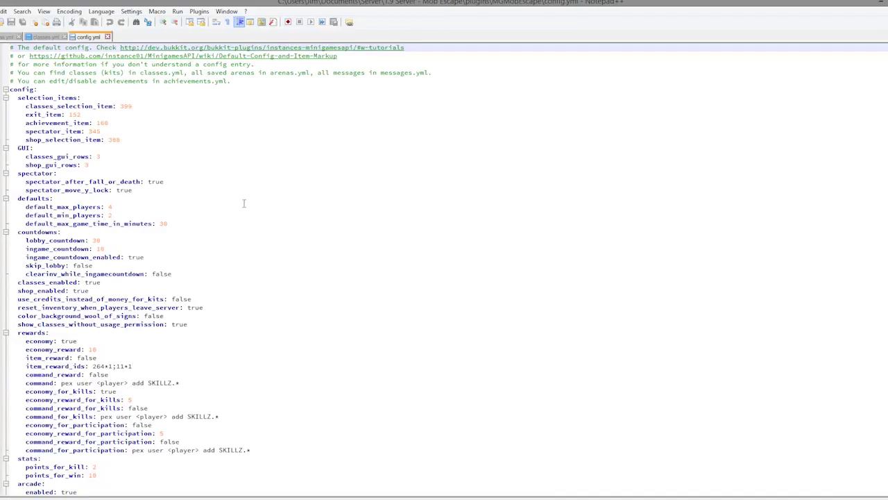
pyautogui.scroll(-20, 864, 117)
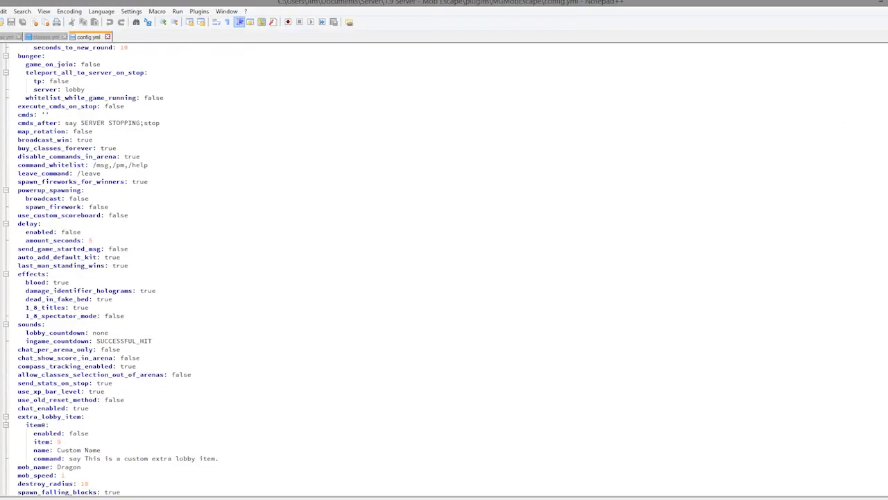
pyautogui.scroll(-6, 886, 436)
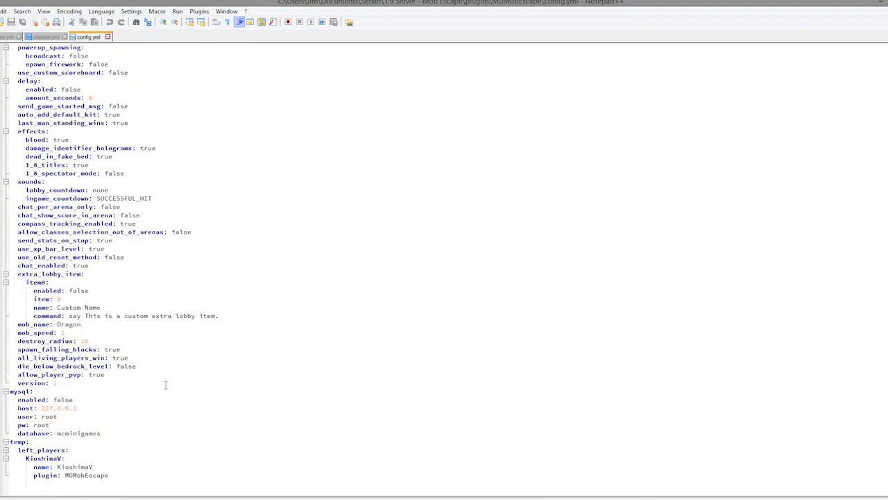
pyautogui.moveTo(71, 339); pyautogui.dragTo(3, 326)
pyautogui.click(103, 340)
pyautogui.doubleClick(63, 333)
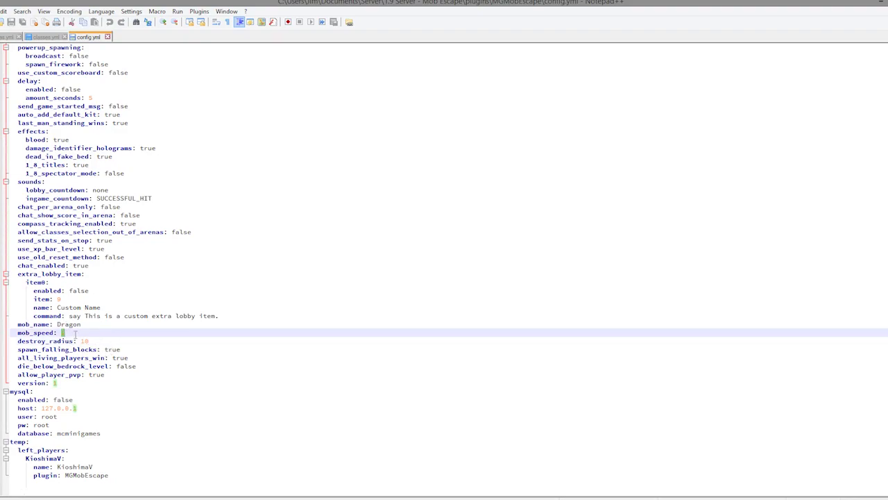
pyautogui.write('5')
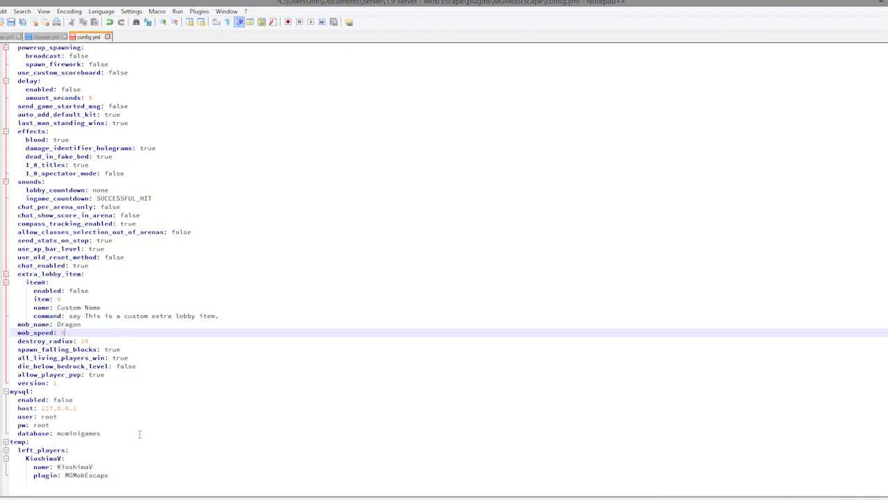
# Set destroy_radius to 20 in config.yml and save the file.
pyautogui.click(125, 389)
pyautogui.doubleClick(84, 341)
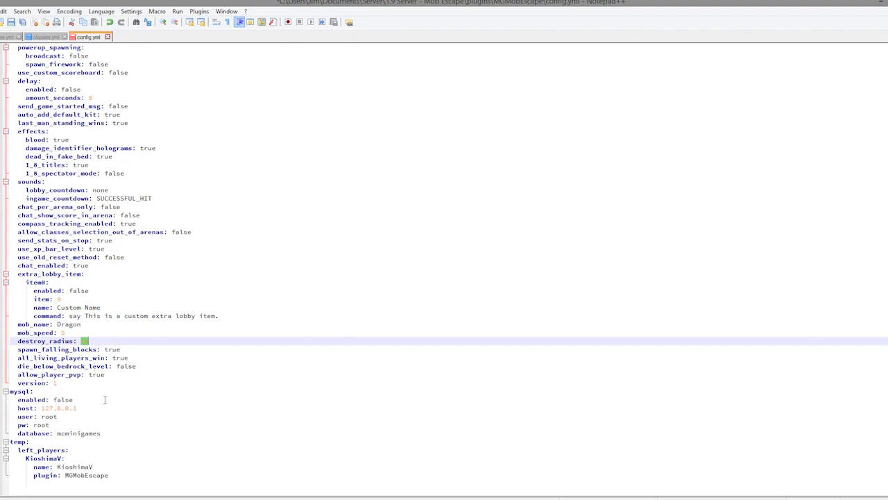
pyautogui.write('20')
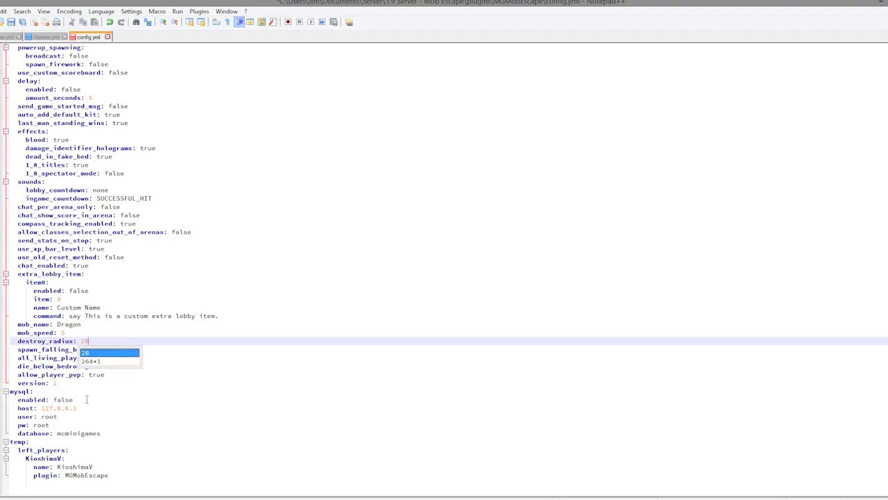
pyautogui.hotkey('ctrl', 's')
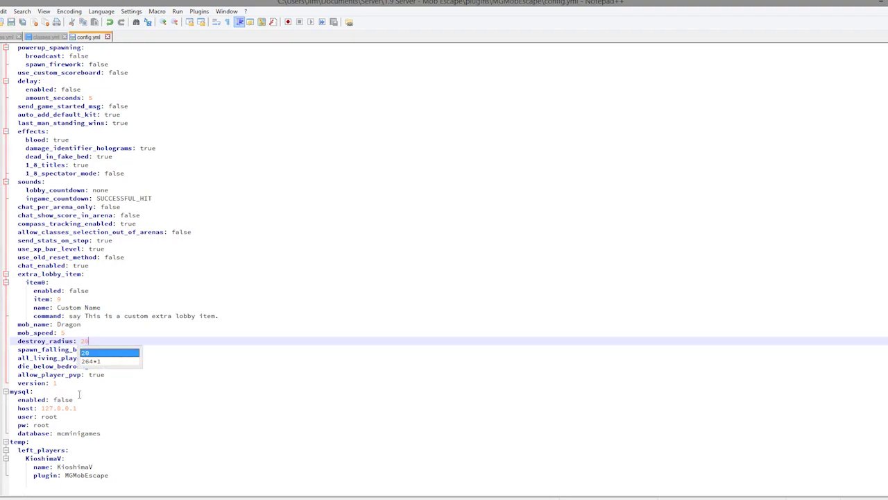
pyautogui.click(216, 330)
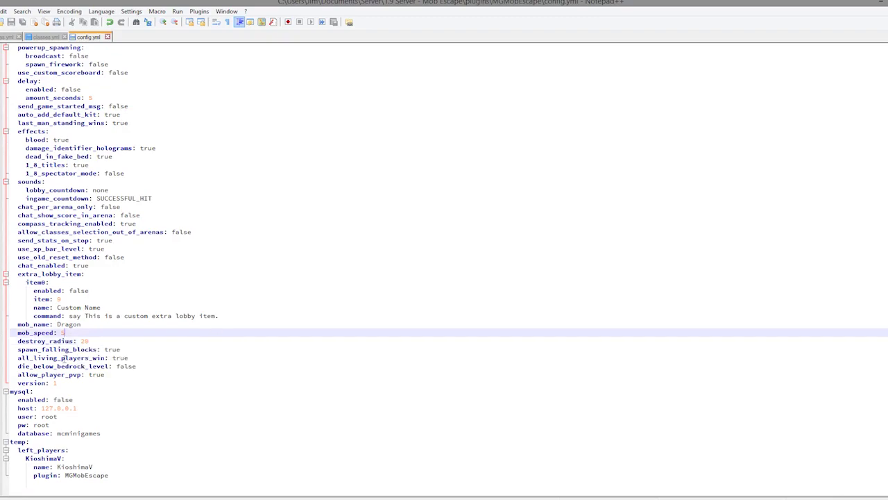
# Examine the falling blocks, living players win, bedrock death, player PvP and version settings in config.yml.
pyautogui.moveTo(42, 349); pyautogui.dragTo(134, 357)
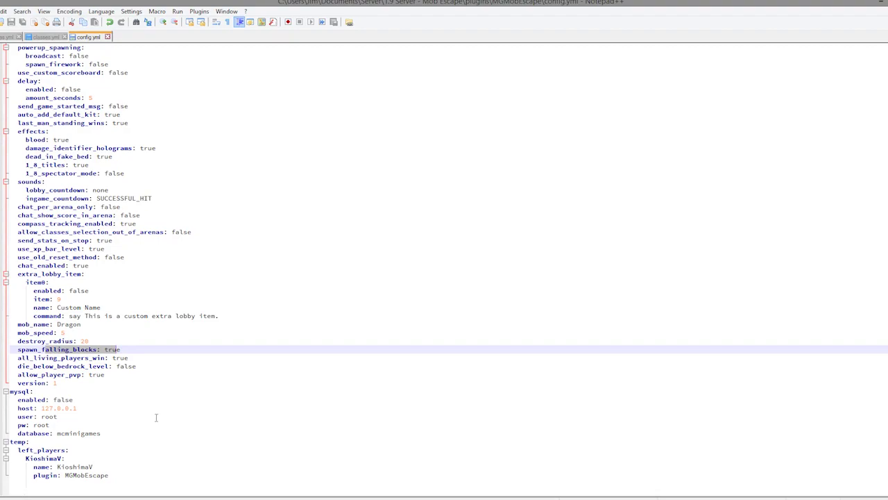
pyautogui.moveTo(46, 357); pyautogui.dragTo(115, 365)
pyautogui.click(40, 375)
pyautogui.moveTo(19, 366); pyautogui.dragTo(171, 367)
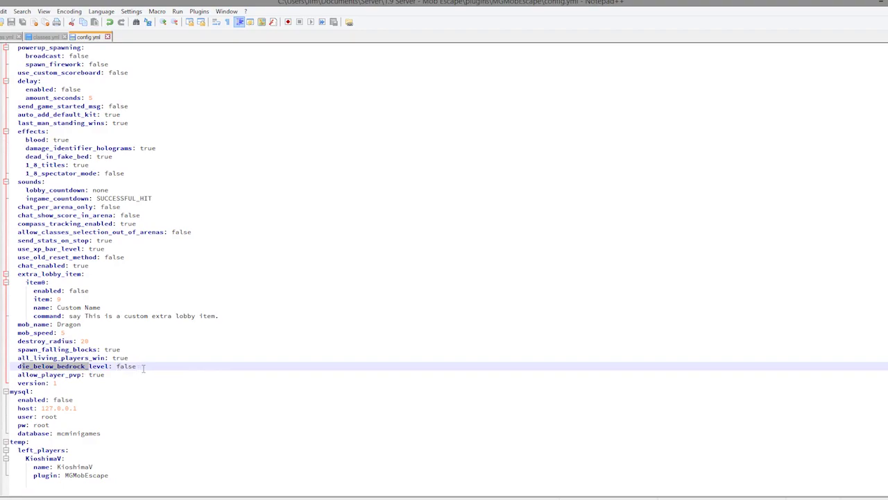
pyautogui.moveTo(118, 380); pyautogui.dragTo(9, 383)
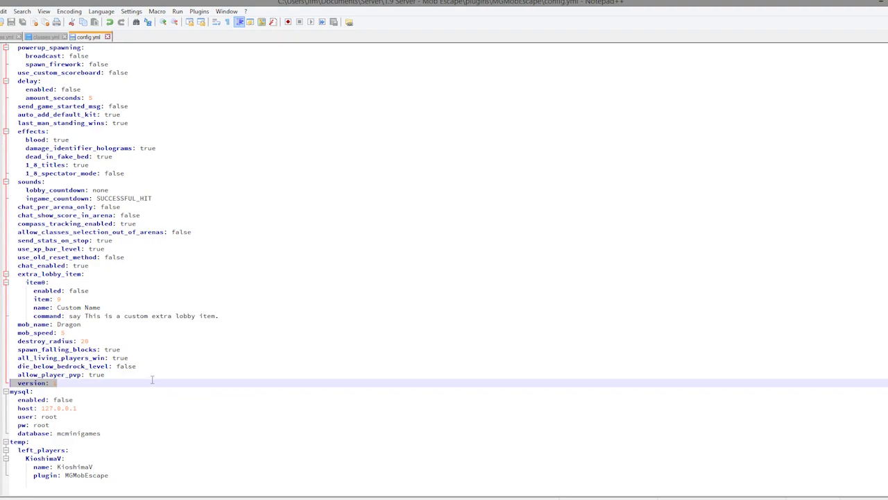
# Review the rewards section and the stats points for kills and wins in config.yml.
pyautogui.scroll(20, 152, 380)
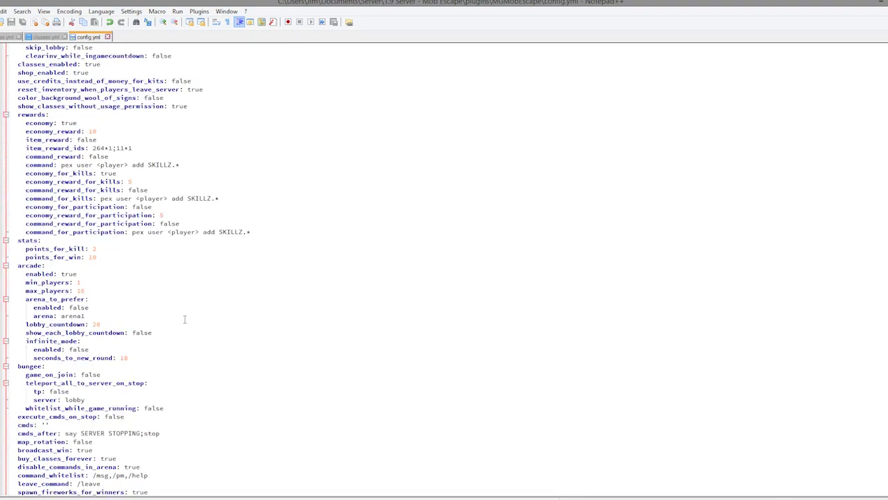
pyautogui.scroll(4, 174, 308)
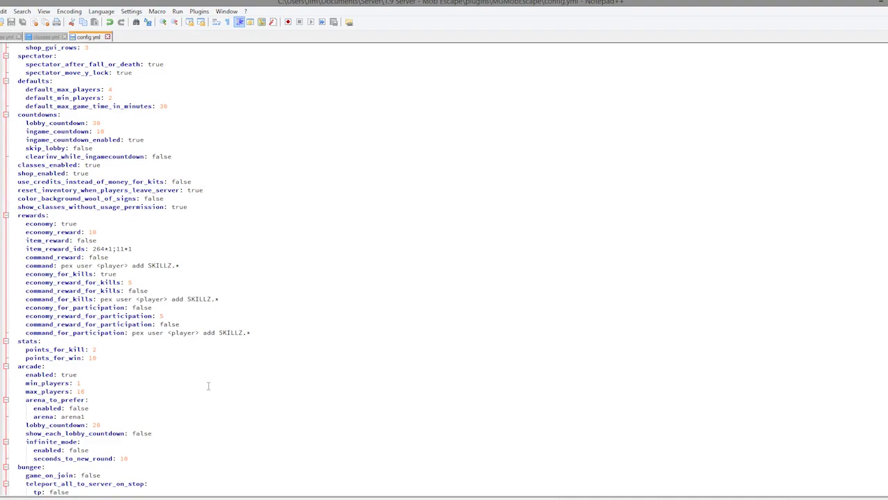
pyautogui.moveTo(23, 226); pyautogui.dragTo(284, 346)
pyautogui.click(239, 334)
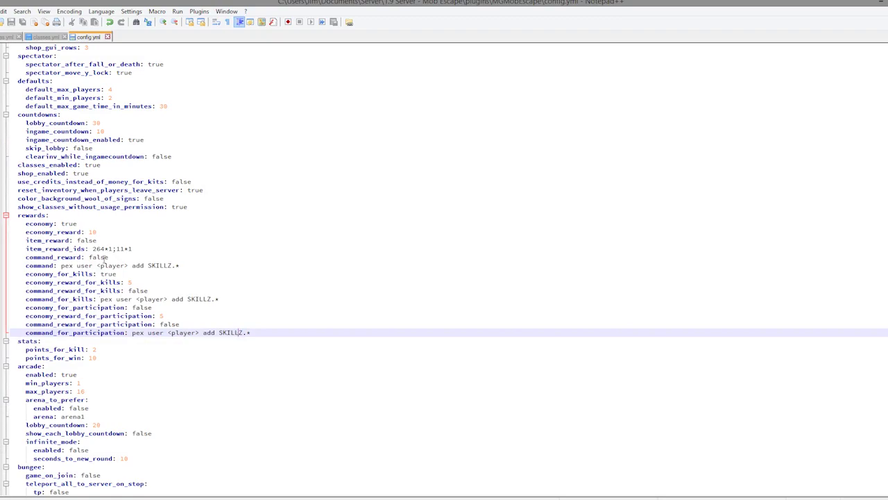
pyautogui.click(50, 241)
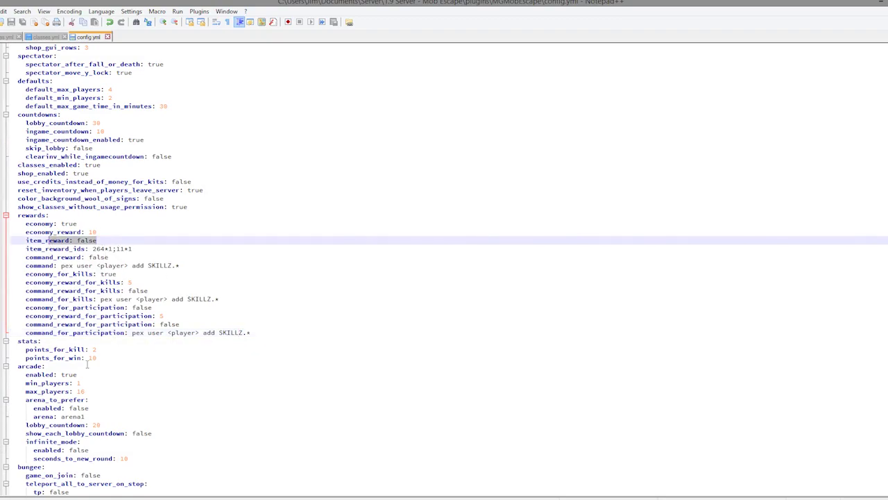
pyautogui.moveTo(109, 355); pyautogui.dragTo(13, 348)
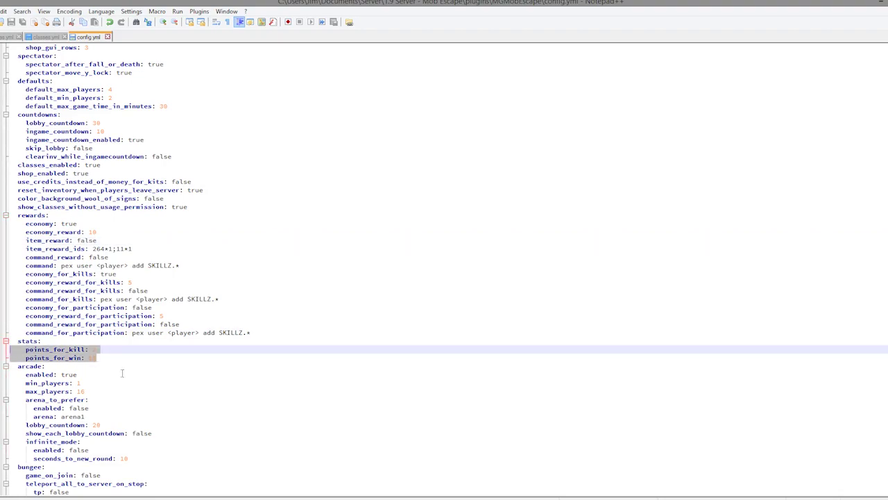
pyautogui.scroll(-4, 129, 361)
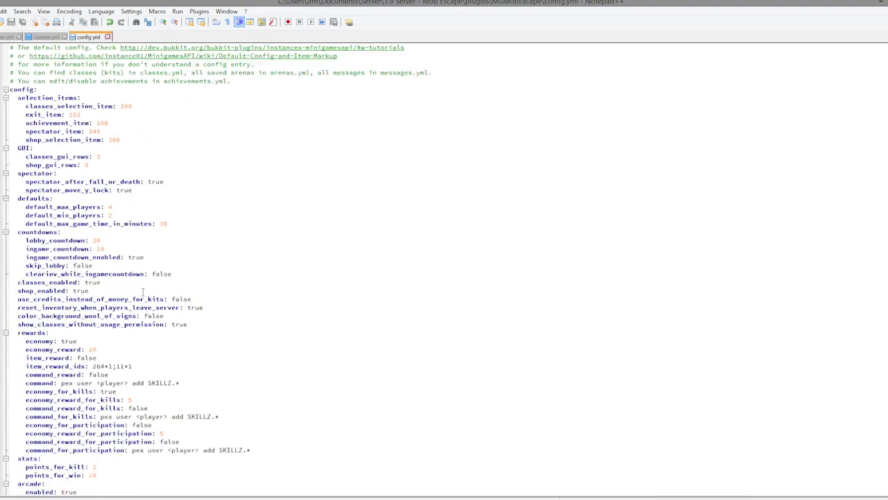
# Under GUI in config.yml, set classes_gui_rows to 1 and keep shop_gui_rows at 3.
pyautogui.moveTo(122, 173); pyautogui.dragTo(10, 148)
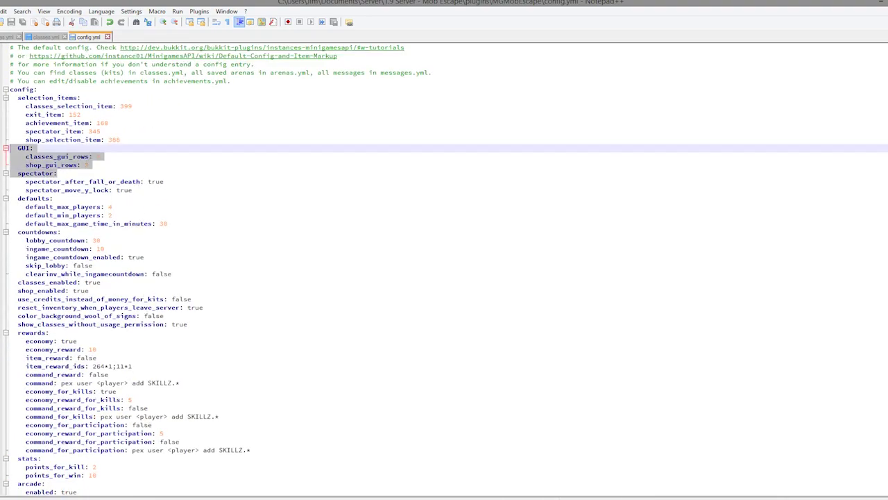
pyautogui.click(89, 175)
pyautogui.moveTo(103, 167); pyautogui.dragTo(9, 162)
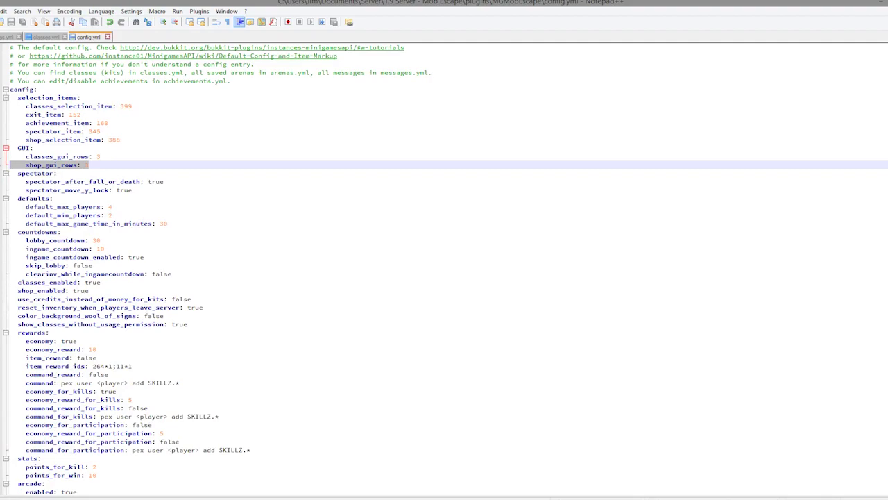
pyautogui.write('3')
pyautogui.click(108, 156)
pyautogui.doubleClick(98, 156)
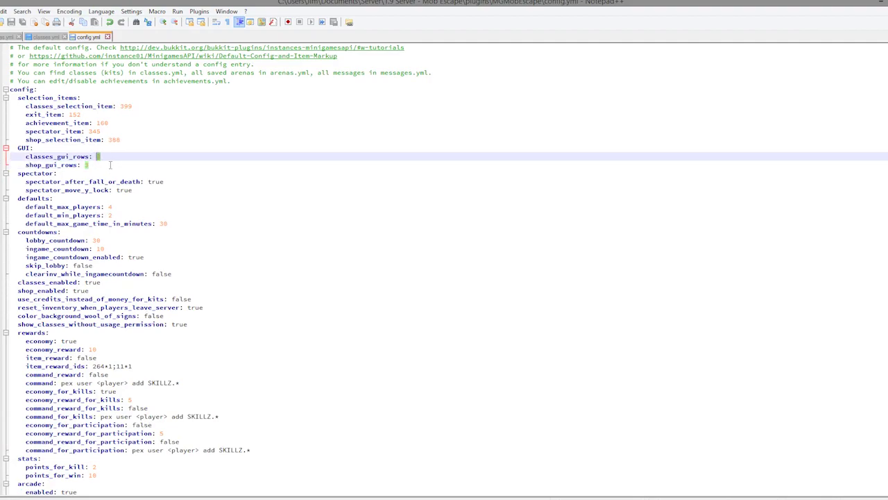
pyautogui.write('1')
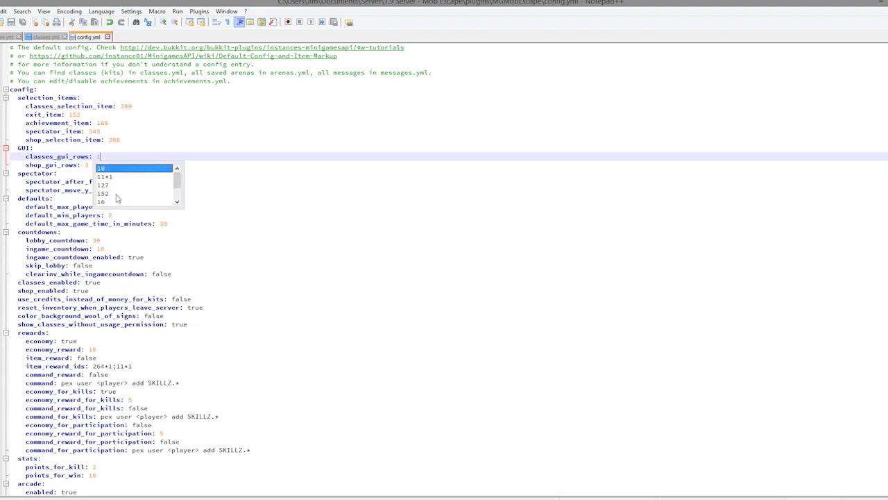
pyautogui.click(135, 140)
# Look over the selection items, defaults and countdown settings, and the remaining options down to the mysql section of config.yml.
pyautogui.moveTo(148, 132); pyautogui.dragTo(11, 103)
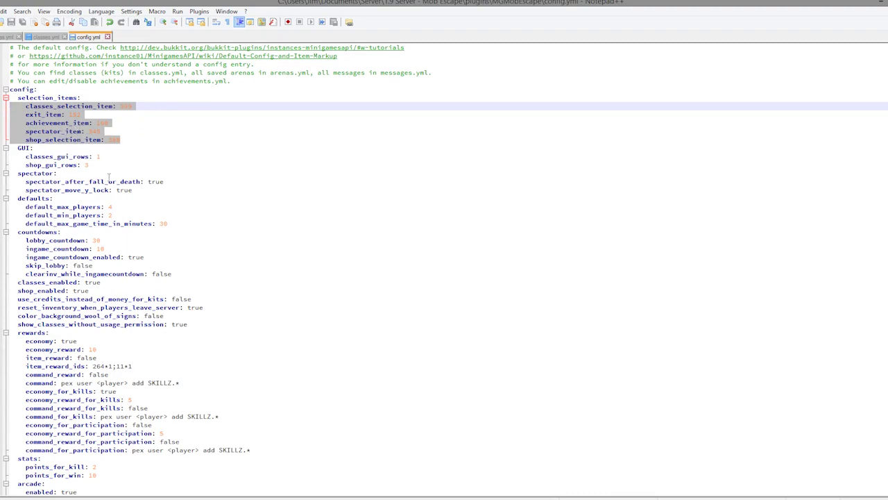
pyautogui.scroll(-1, 109, 177)
pyautogui.moveTo(182, 238); pyautogui.dragTo(3, 219)
pyautogui.click(106, 219)
pyautogui.doubleClick(97, 215)
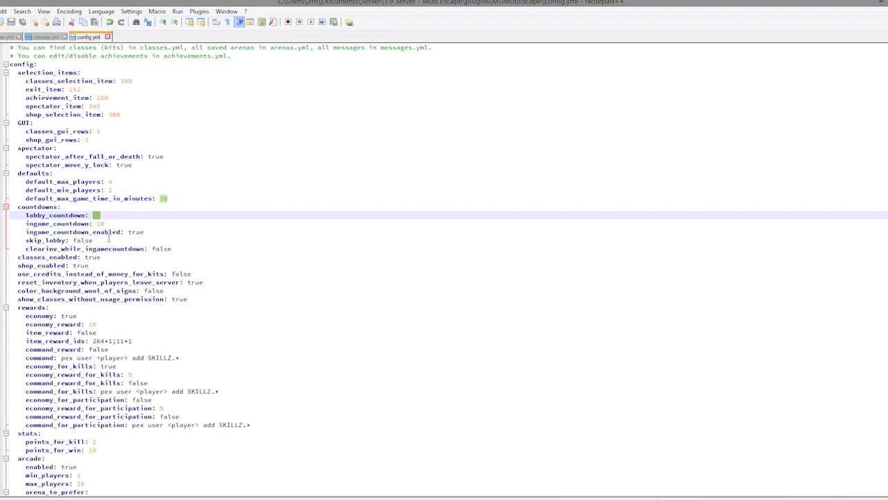
pyautogui.moveTo(109, 239); pyautogui.dragTo(68, 240)
pyautogui.scroll(-12, 87, 297)
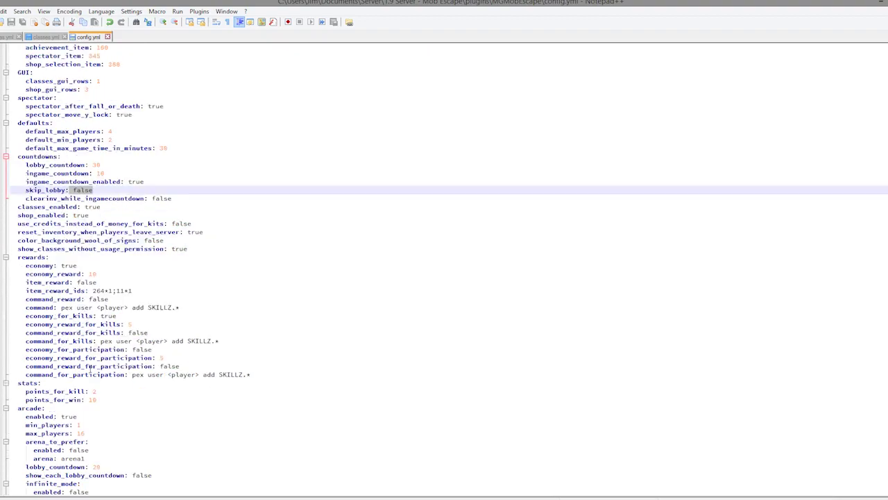
pyautogui.click(94, 365)
pyautogui.scroll(-6, 95, 367)
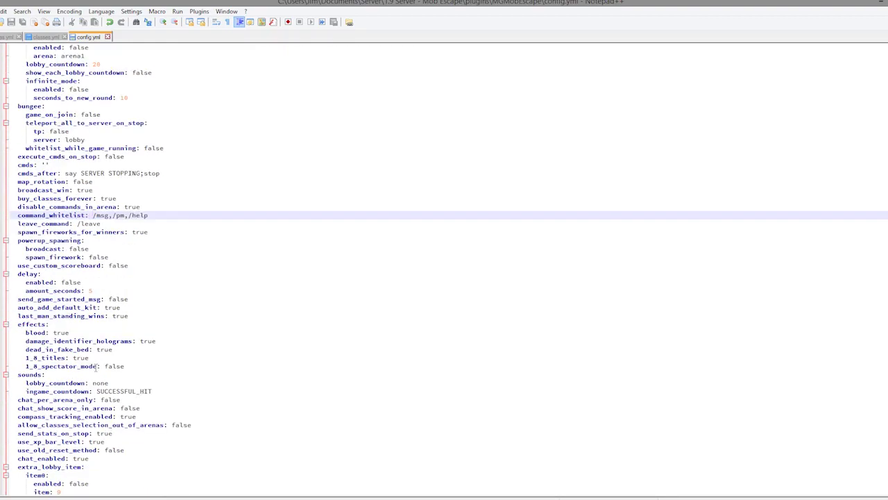
pyautogui.scroll(-9, 101, 358)
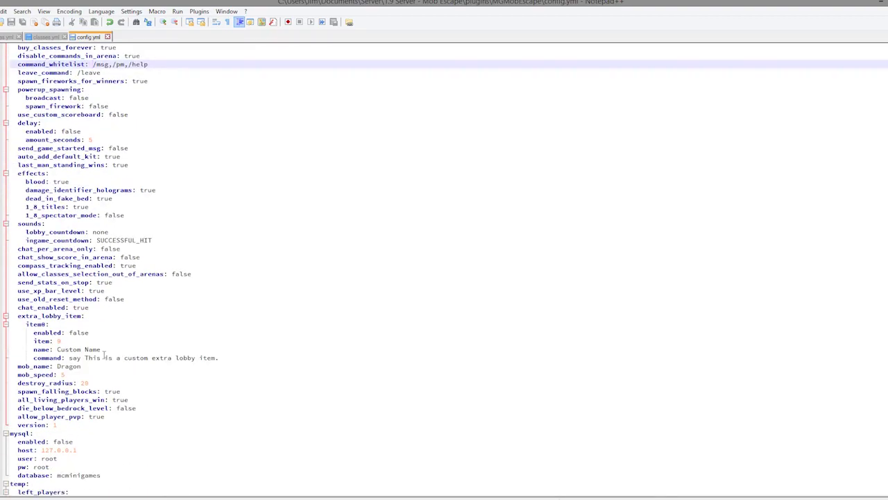
# Check the broadcast_win option, append /KIT to the command_whitelist entry and save config.yml.
pyautogui.scroll(12, 104, 360)
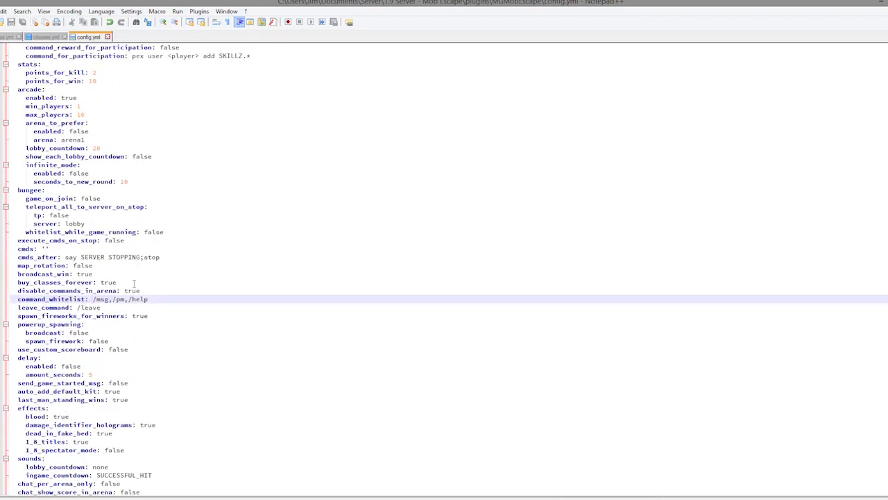
pyautogui.moveTo(123, 276); pyautogui.dragTo(11, 275)
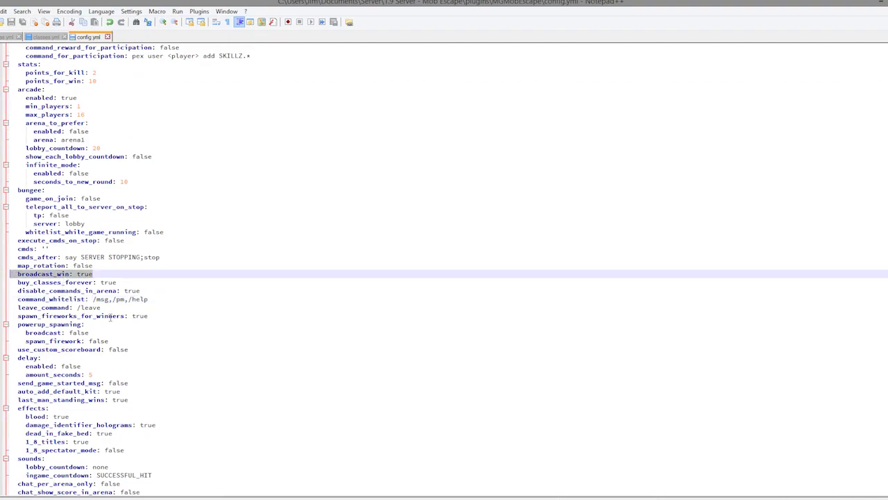
pyautogui.click(169, 299)
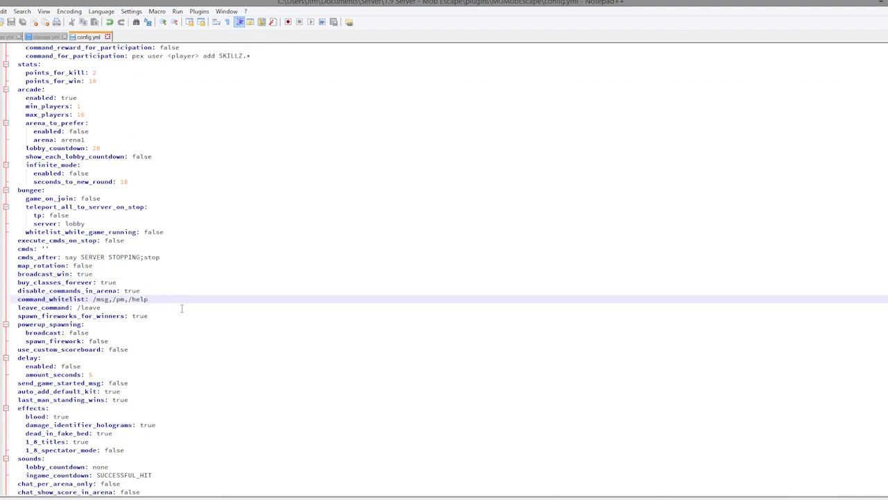
pyautogui.write(',')
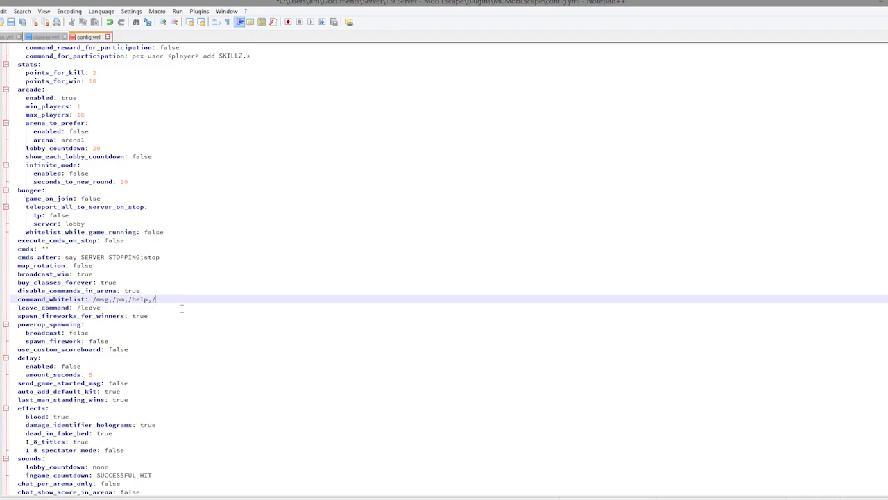
pyautogui.write('/KIT')
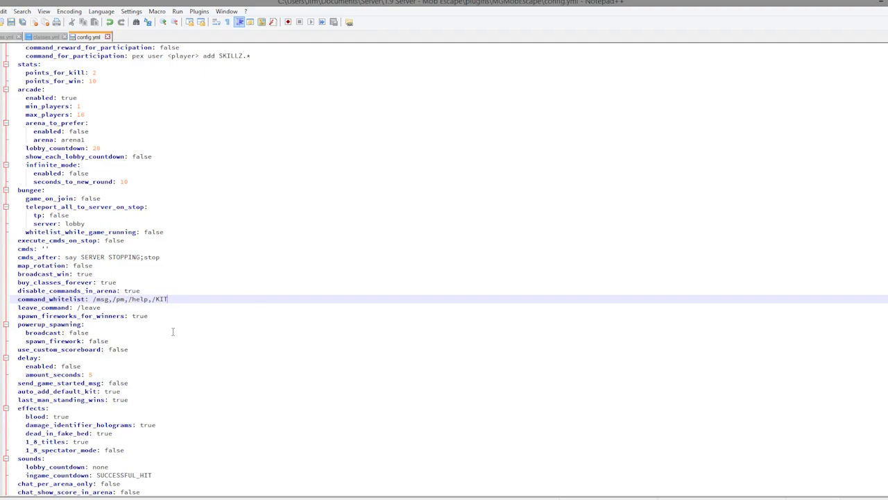
# Open messages.yml from the MGMobEscape folder and look through its sign texts, game messages, scoreboard lines and stats lines.
pyautogui.scroll(15, 173, 332)
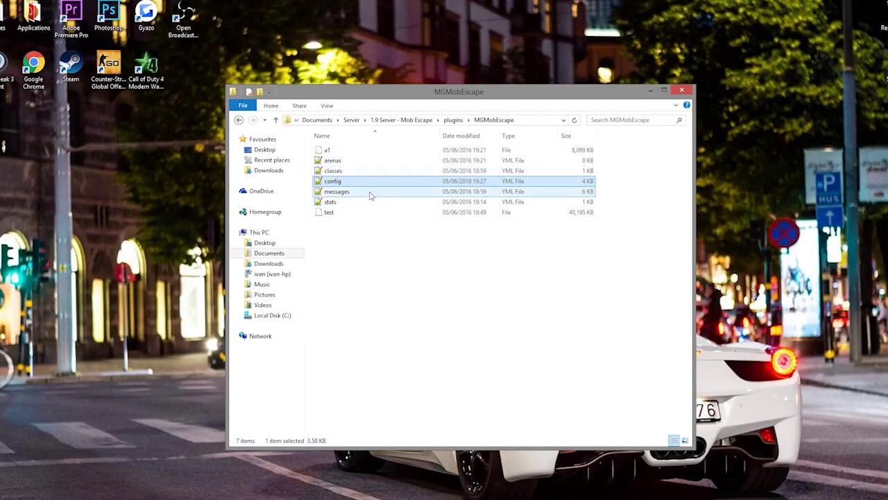
pyautogui.doubleClick(369, 193)
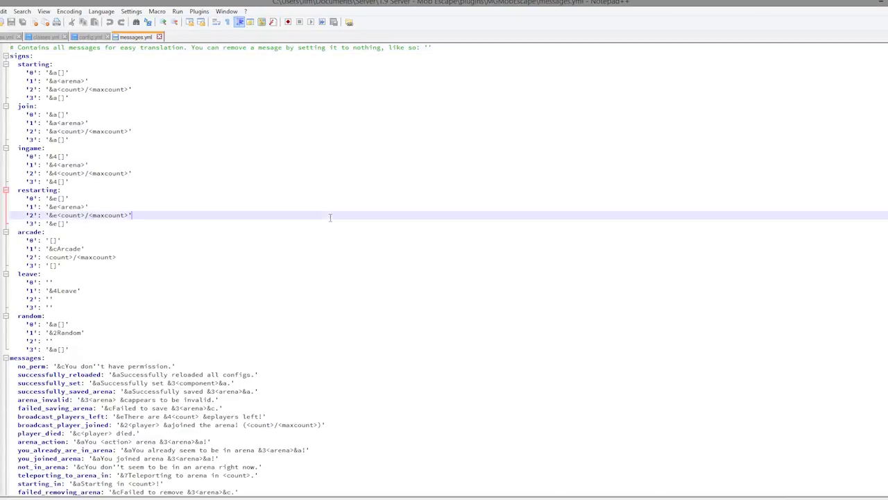
pyautogui.moveTo(330, 217); pyautogui.dragTo(222, 258)
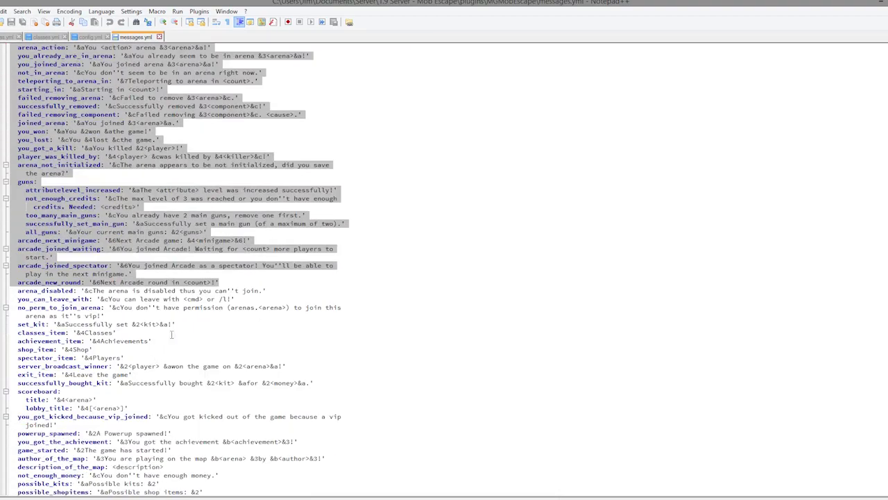
pyautogui.scroll(-4, 173, 333)
pyautogui.click(164, 349)
pyautogui.scroll(-4, 139, 277)
pyautogui.scroll(-5, 95, 307)
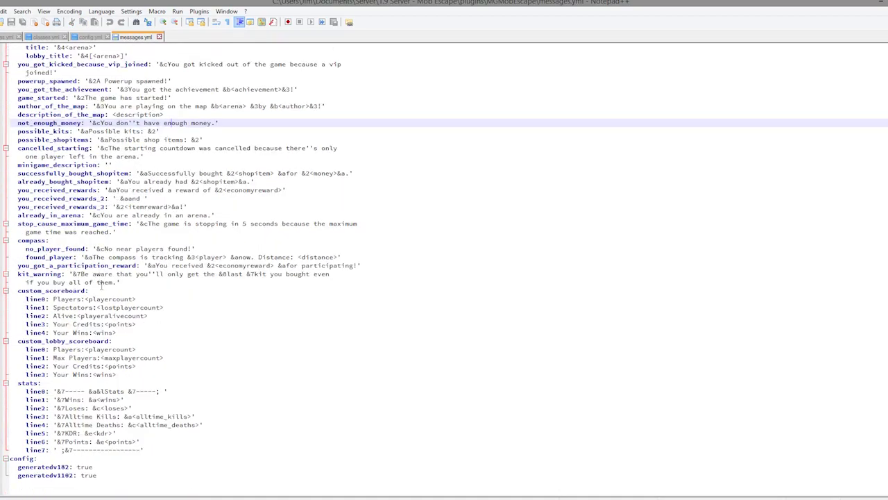
pyautogui.moveTo(173, 447); pyautogui.dragTo(17, 274)
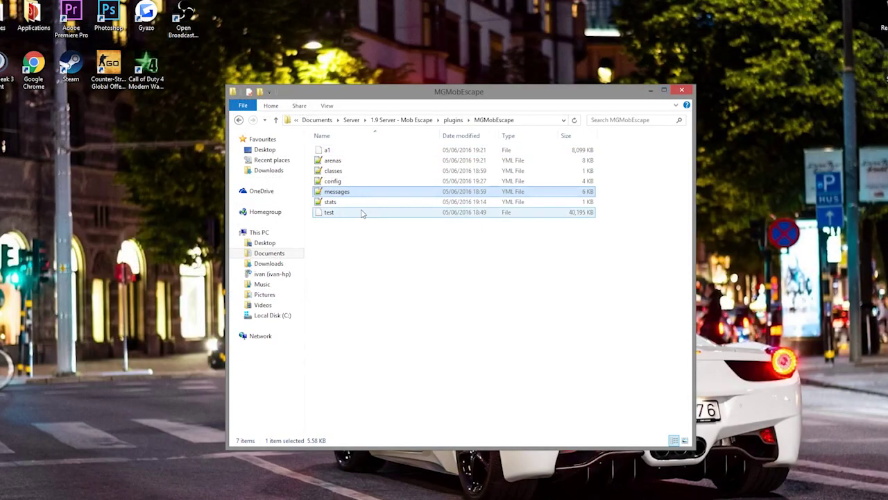
# Open stats.yml from the MGMobEscape folder and review the saved wins, losses, points and deaths of each player.
pyautogui.doubleClick(364, 202)
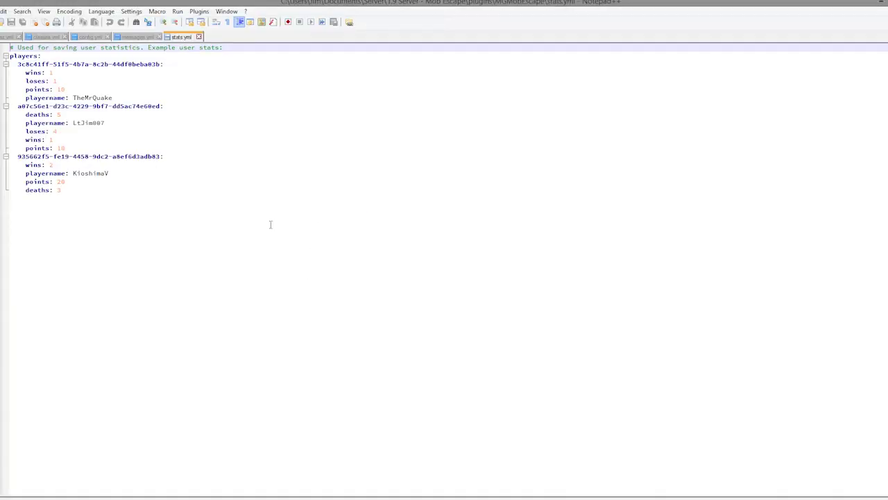
pyautogui.hotkey('ctrl', 'a')
pyautogui.click(416, 205)
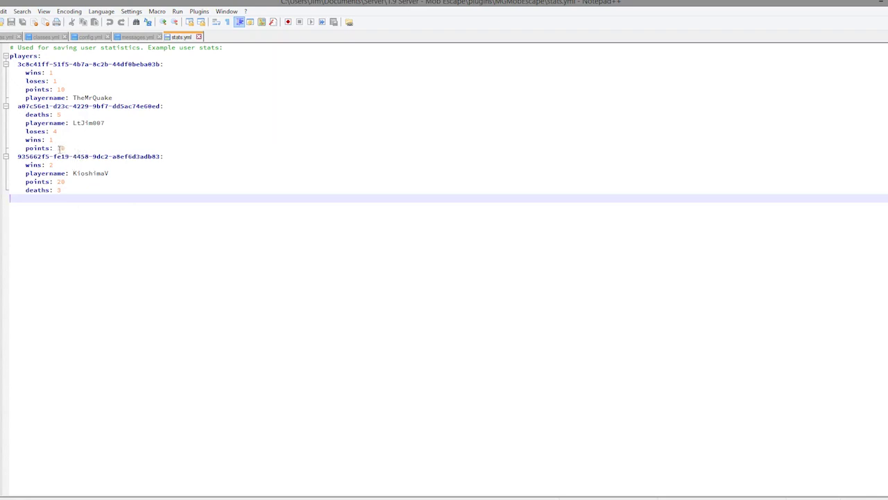
pyautogui.click(59, 148)
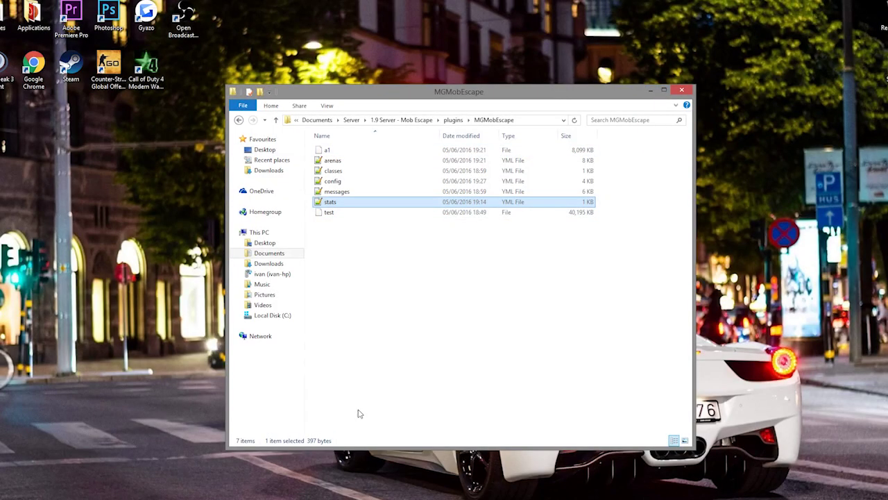
pyautogui.moveTo(429, 280); pyautogui.dragTo(400, 100)
pyautogui.click(447, 302)
pyautogui.moveTo(506, 209); pyautogui.dragTo(503, 193)
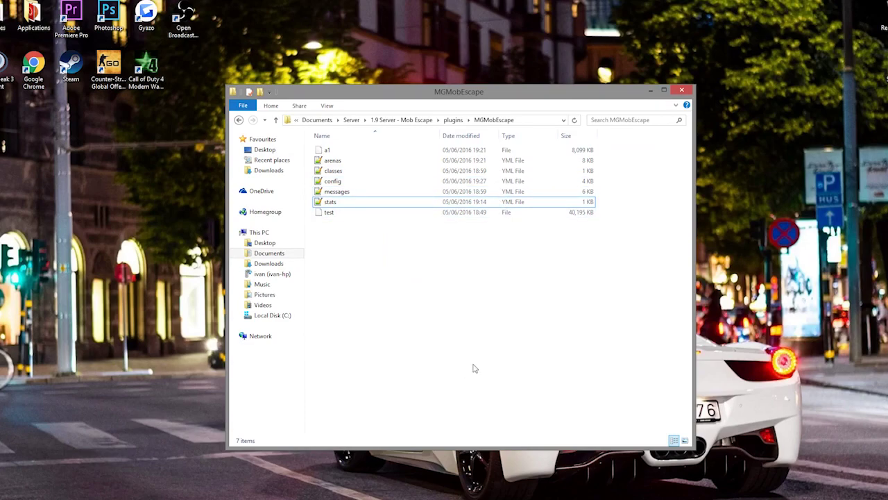